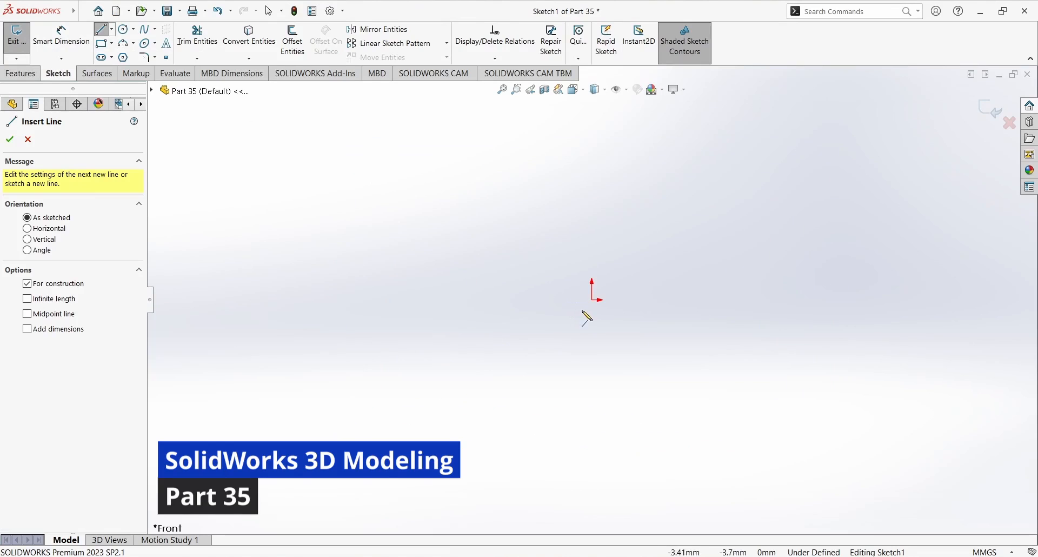
Sketch a horizontal construction line about 83 mm long starting at the origin
{"action": "left_click", "coordinate": [593, 299]}
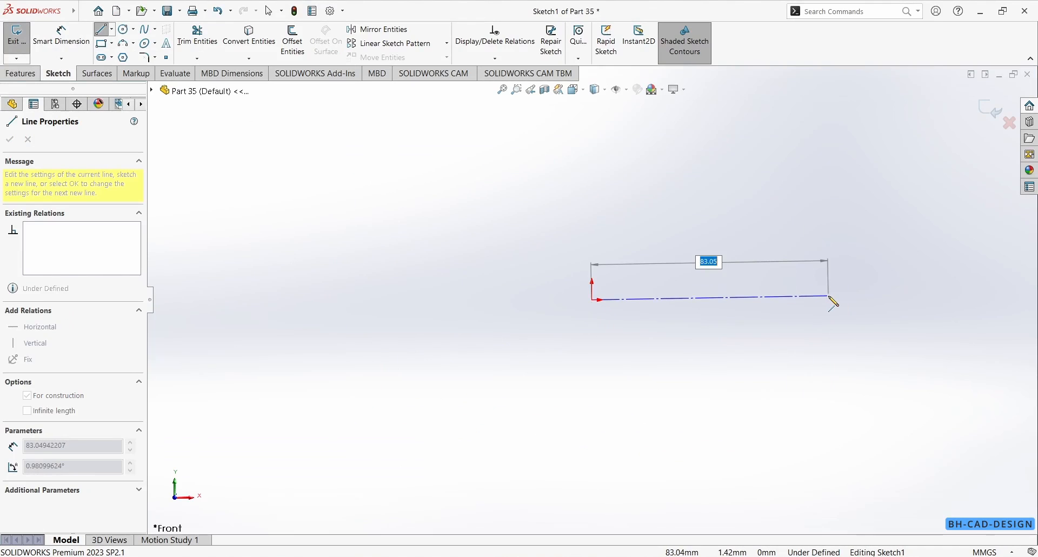
{"action": "left_click", "coordinate": [829, 299]}
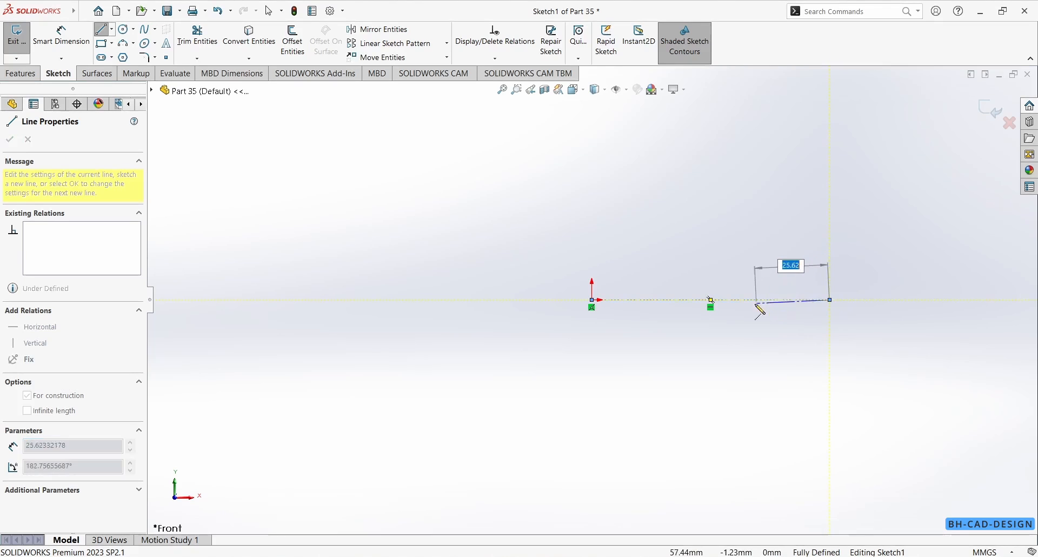
{"action": "key", "text": "Escape"}
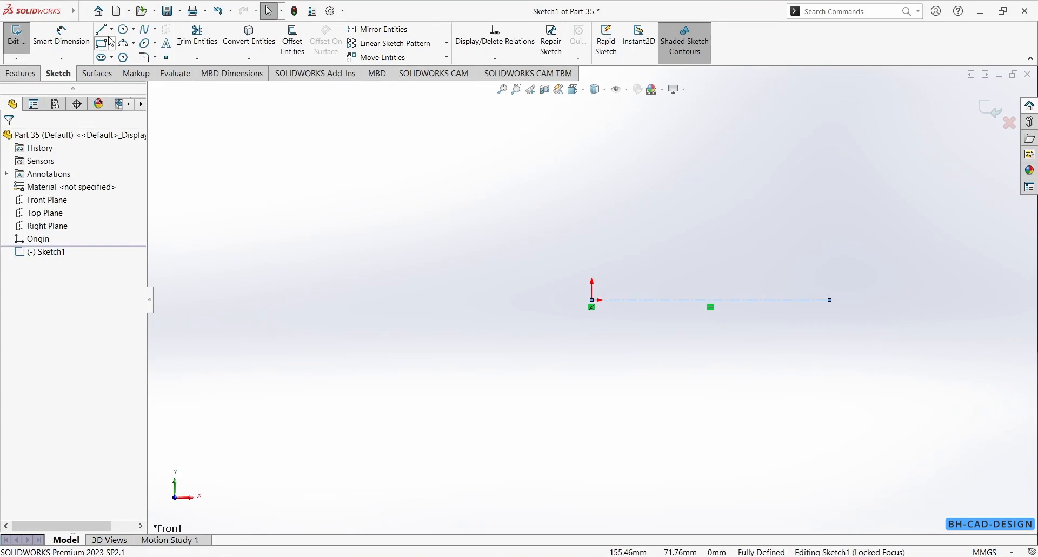
Sketch a vertical line about 26 mm down from the origin, continued by an arc and a line sloping up toward the centerline's far end
{"action": "left_click", "coordinate": [101, 30]}
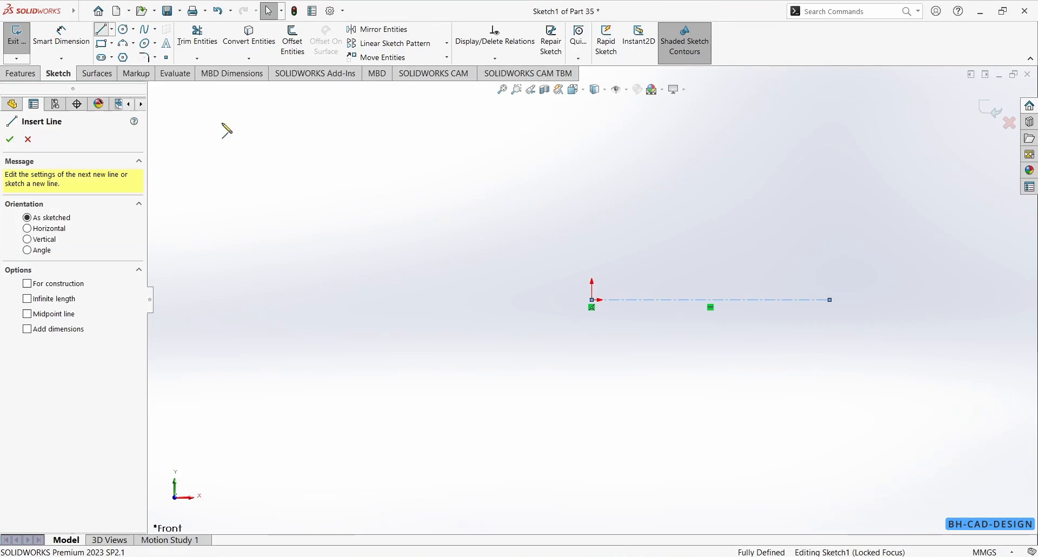
{"action": "left_click", "coordinate": [593, 301]}
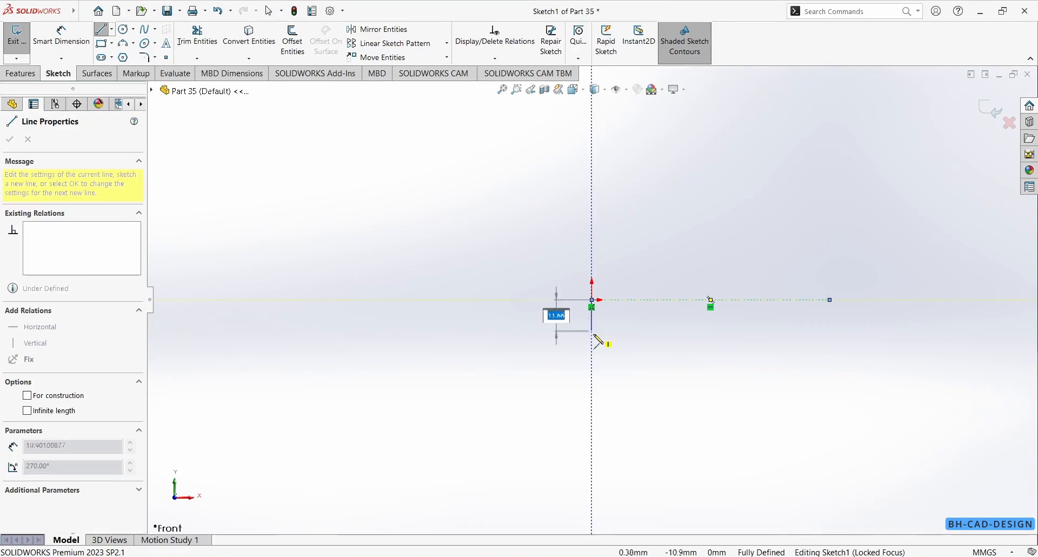
{"action": "left_click", "coordinate": [593, 373]}
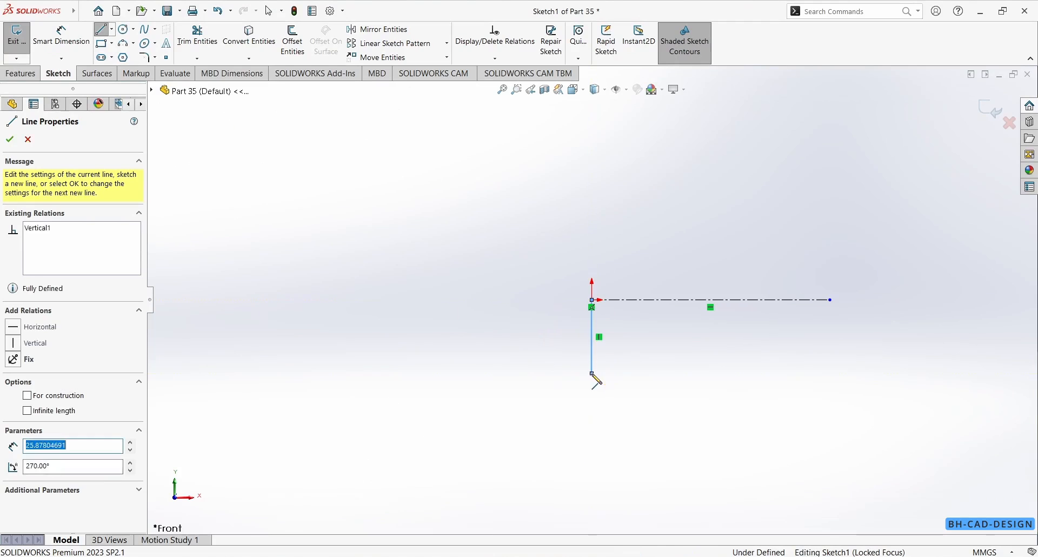
{"action": "left_click", "coordinate": [640, 344]}
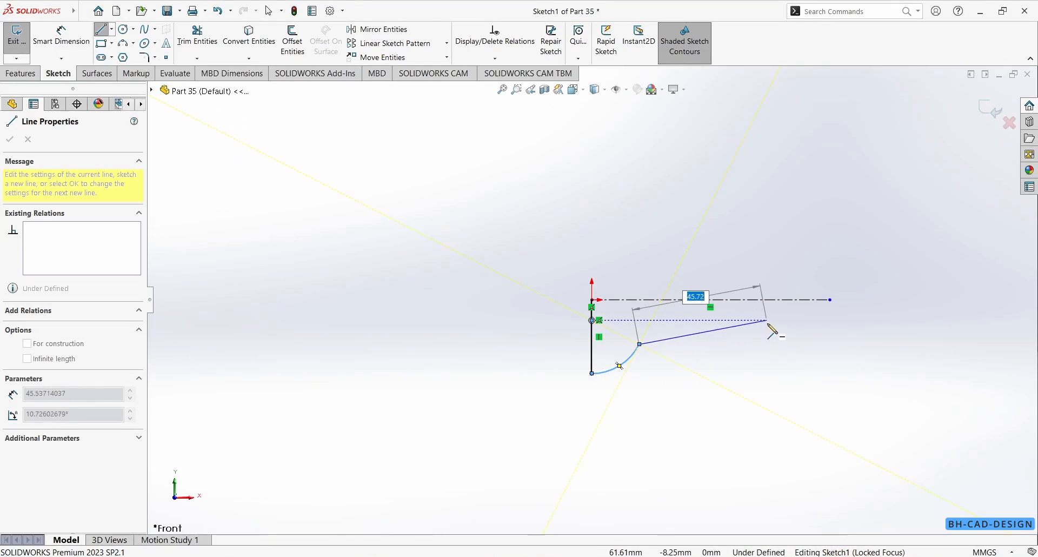
{"action": "left_click", "coordinate": [802, 320]}
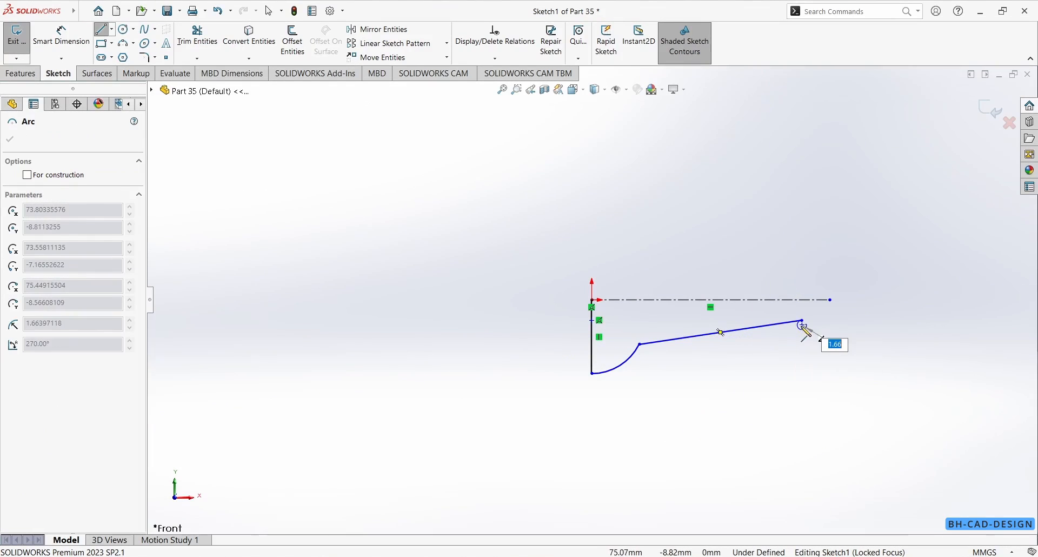
{"action": "key", "text": "Escape"}
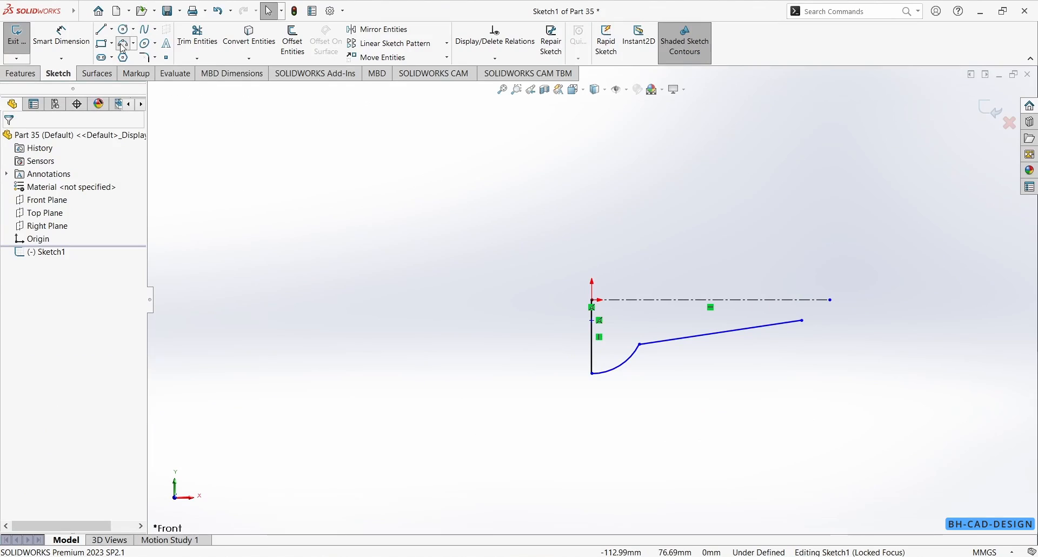
Sketch a three-point arc of about 17 mm radius curving down from the far end of the sloped line
{"action": "left_click", "coordinate": [124, 47]}
{"action": "left_click", "coordinate": [802, 322]}
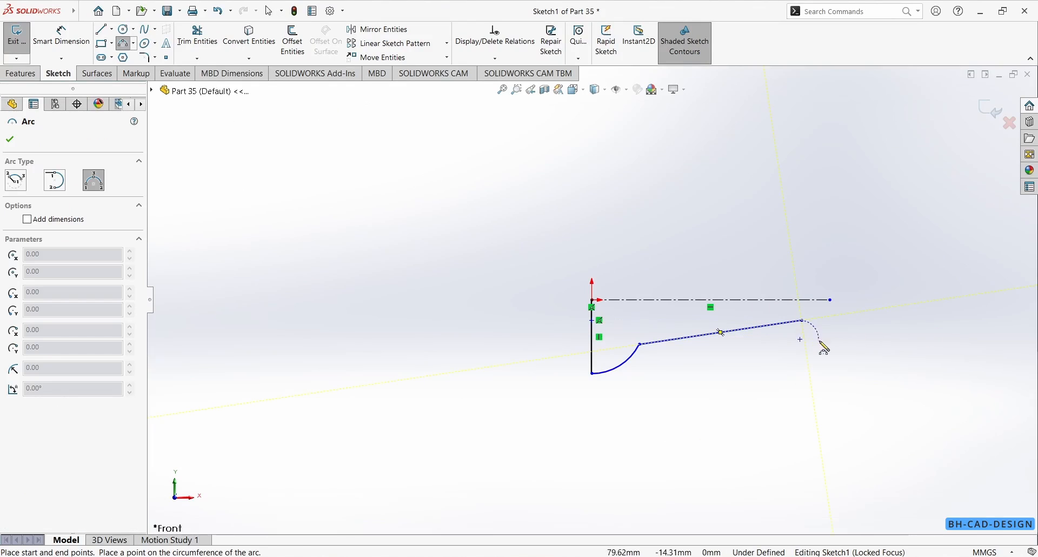
{"action": "left_click", "coordinate": [836, 352]}
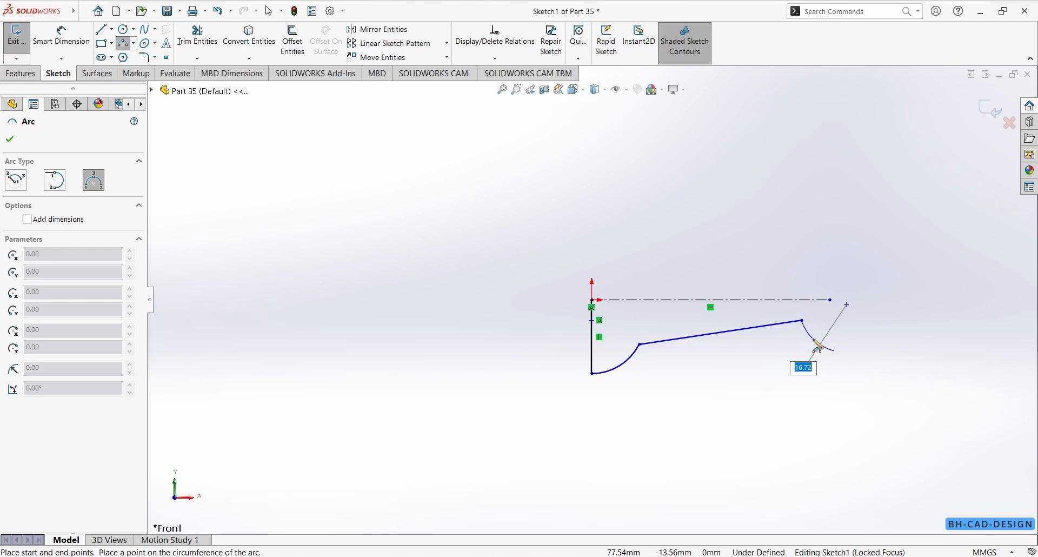
{"action": "left_click", "coordinate": [819, 348]}
{"action": "key", "text": "Escape"}
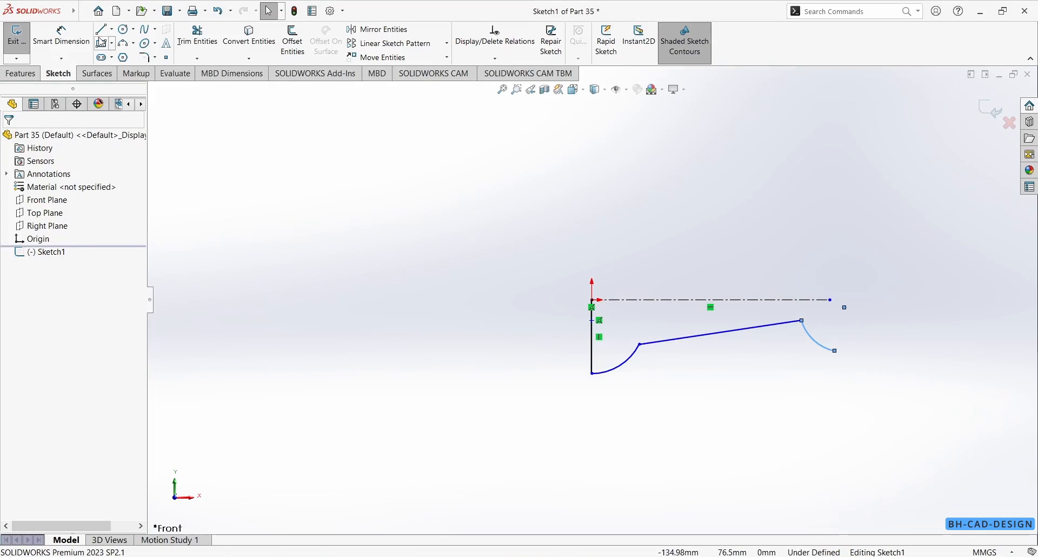
Connect the arc's free end to the centerline's far endpoint with a line about 18 mm long and make it vertical
{"action": "left_click", "coordinate": [103, 43]}
{"action": "left_click", "coordinate": [101, 29]}
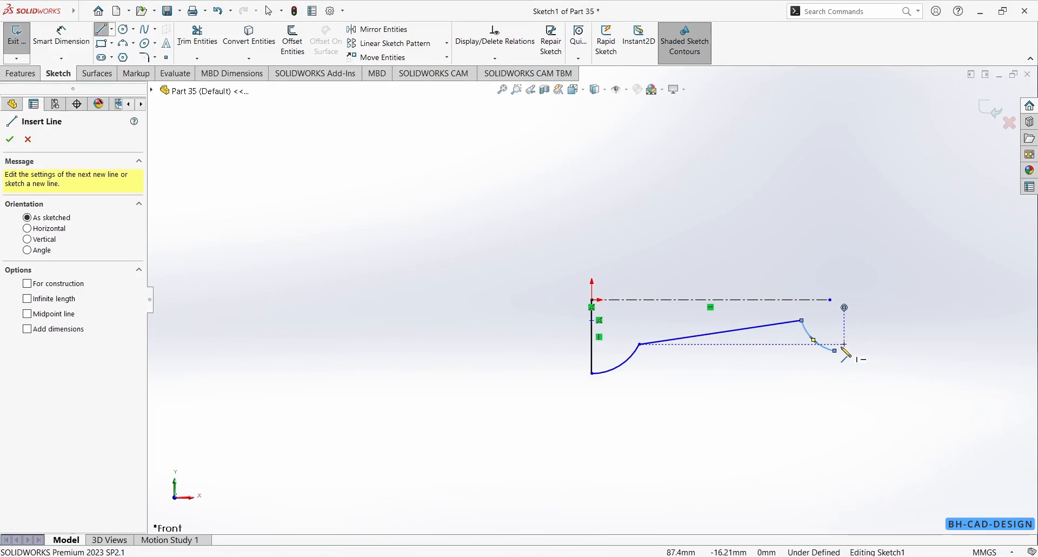
{"action": "left_click", "coordinate": [835, 351]}
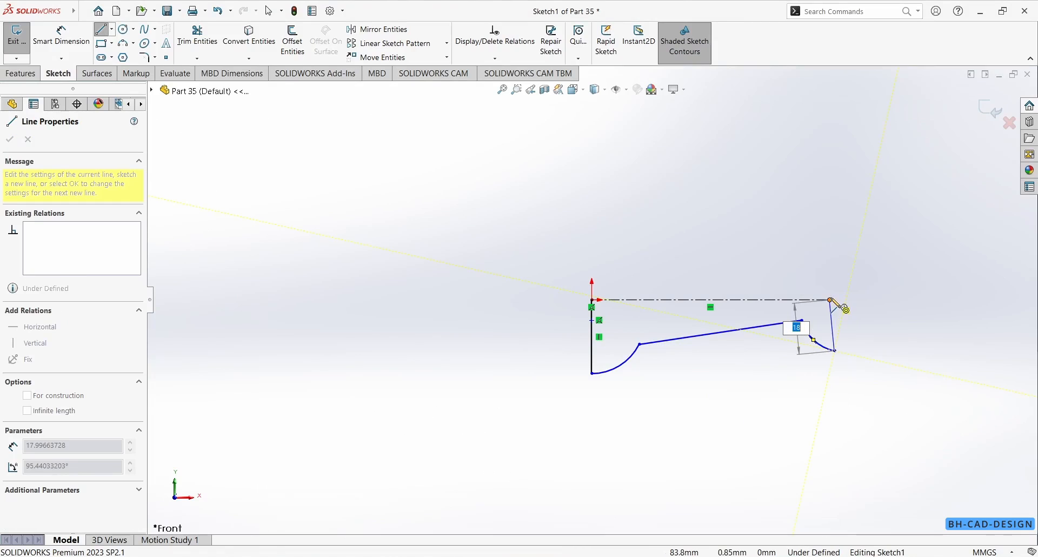
{"action": "left_click", "coordinate": [830, 300]}
{"action": "key", "text": "Escape"}
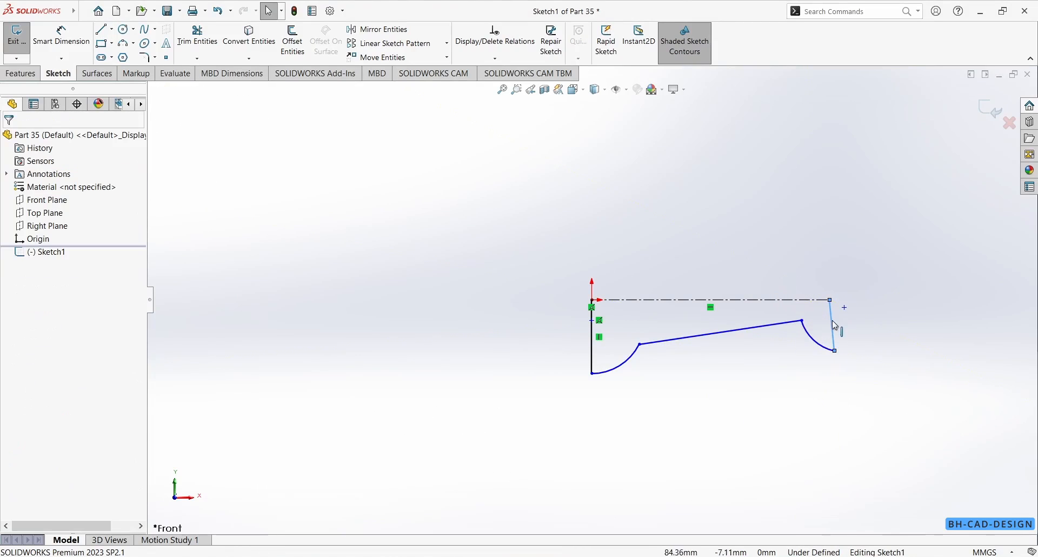
{"action": "left_click", "coordinate": [834, 332]}
{"action": "left_click", "coordinate": [879, 283]}
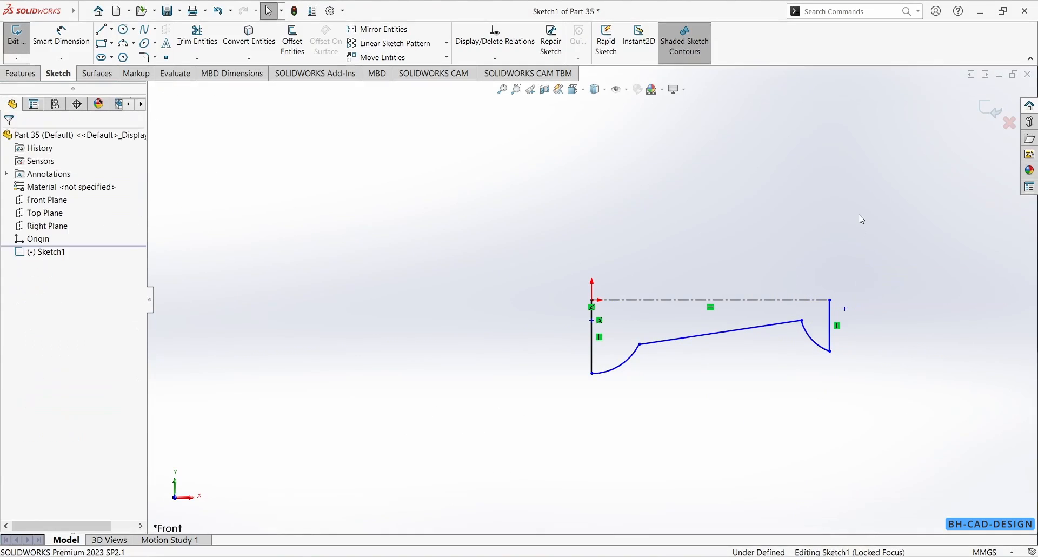
Consult the push-pin reference drawing, and dimension the lower end of the origin's vertical line as a 9 mm diameter about the centerline
{"action": "key", "text": "alt+Tab"}
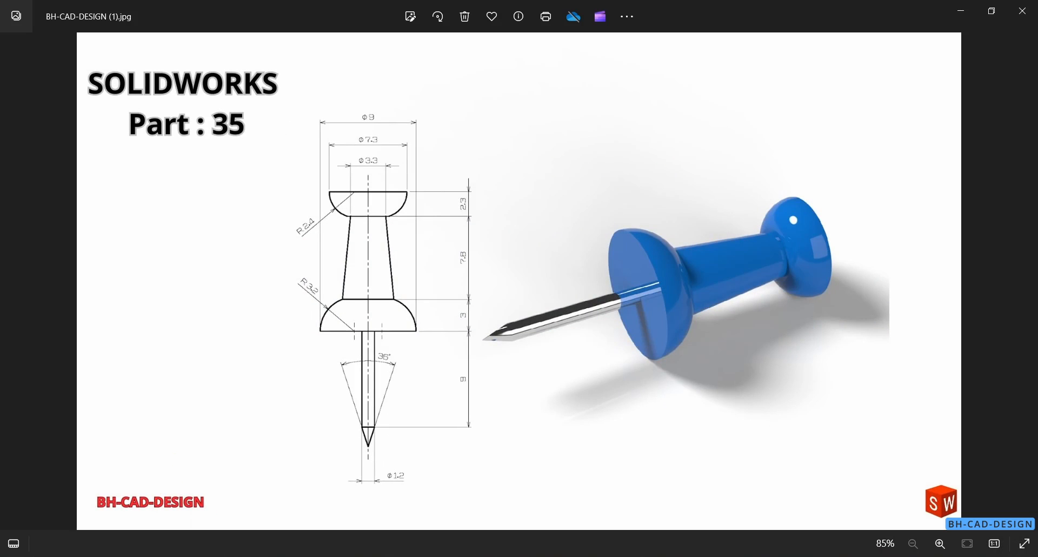
{"action": "key", "text": "alt+Tab"}
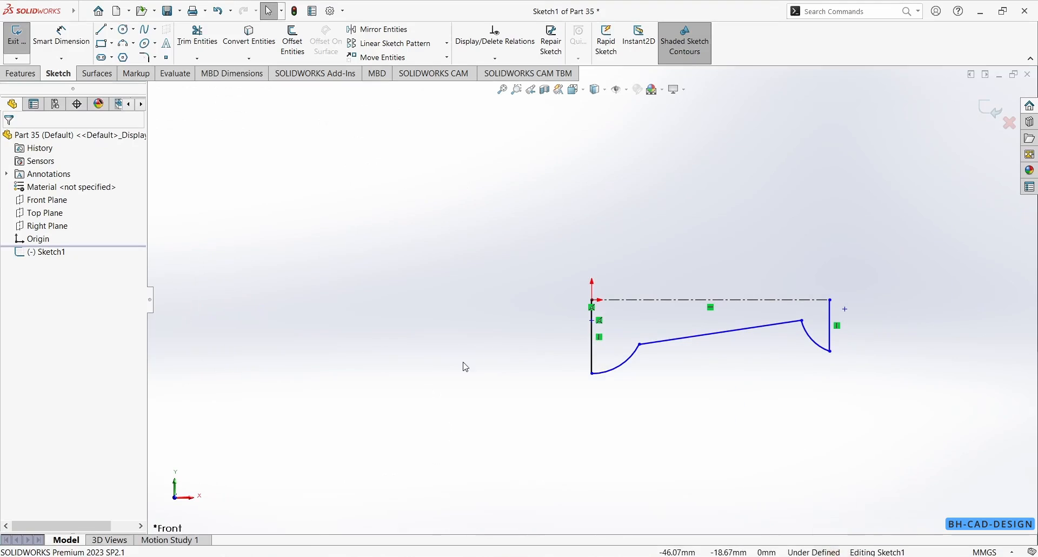
{"action": "key", "text": "d"}
{"action": "left_click", "coordinate": [596, 373]}
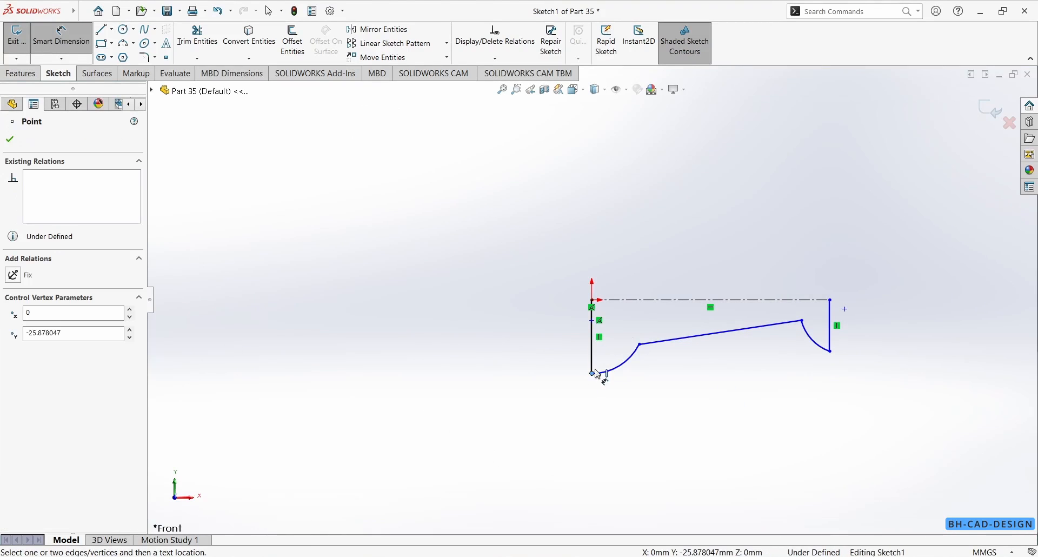
{"action": "left_click", "coordinate": [636, 300]}
{"action": "left_click", "coordinate": [895, 264]}
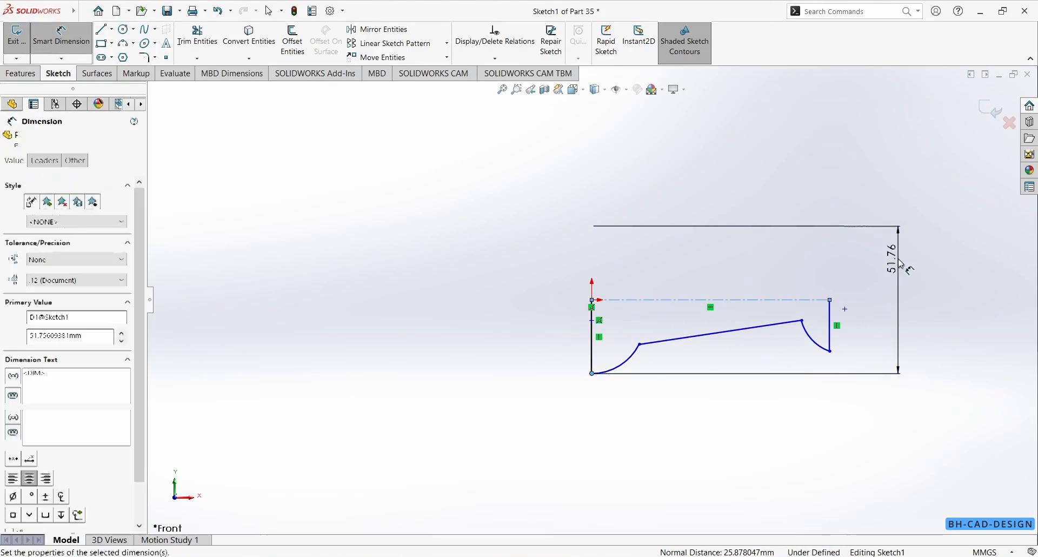
{"action": "type", "text": "9"}
{"action": "key", "text": "Return"}
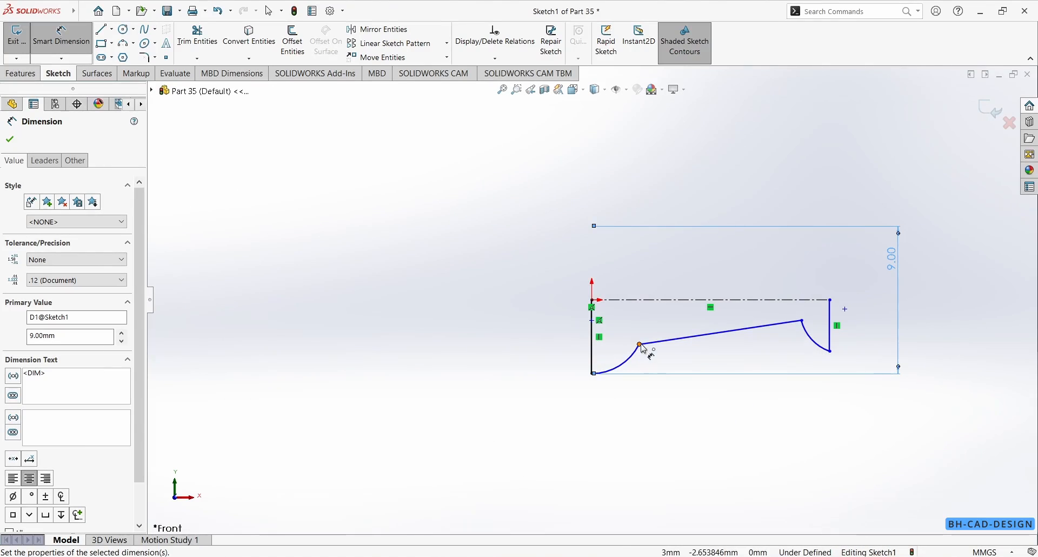
Dimension the horizontal distance from the origin's vertical line to the first arc's upper end as 3 mm
{"action": "left_click", "coordinate": [595, 357]}
{"action": "left_click", "coordinate": [592, 358]}
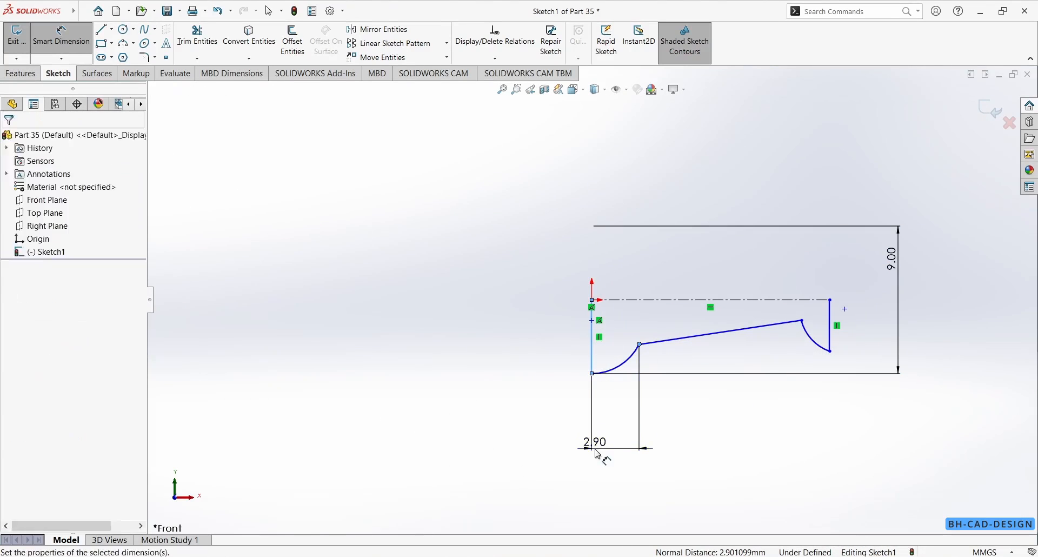
{"action": "left_click", "coordinate": [597, 452]}
{"action": "type", "text": "3"}
{"action": "key", "text": "Return"}
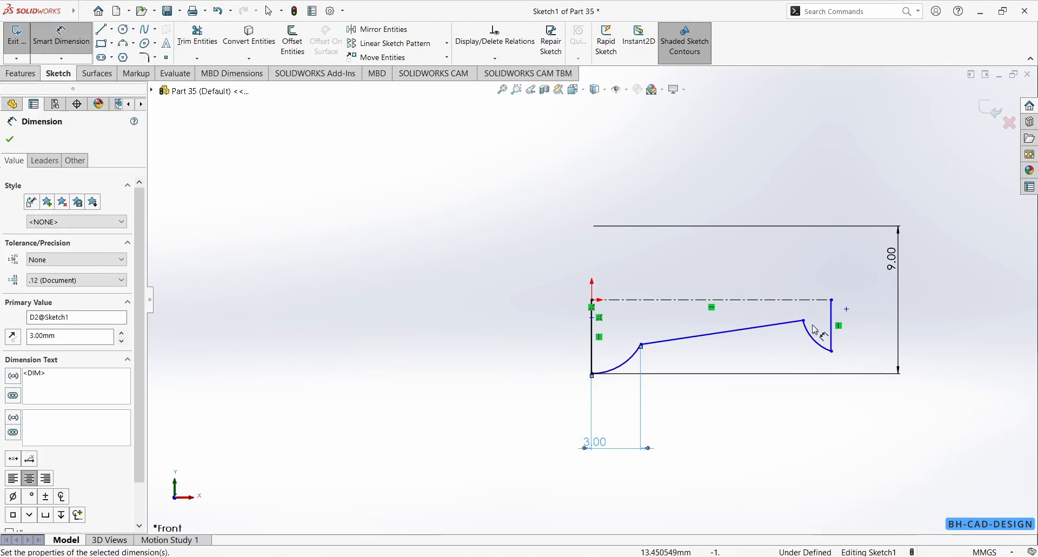
Dimension the junction of the sloped line and the second arc as a 3.3 mm diameter about the centerline
{"action": "left_click", "coordinate": [806, 322]}
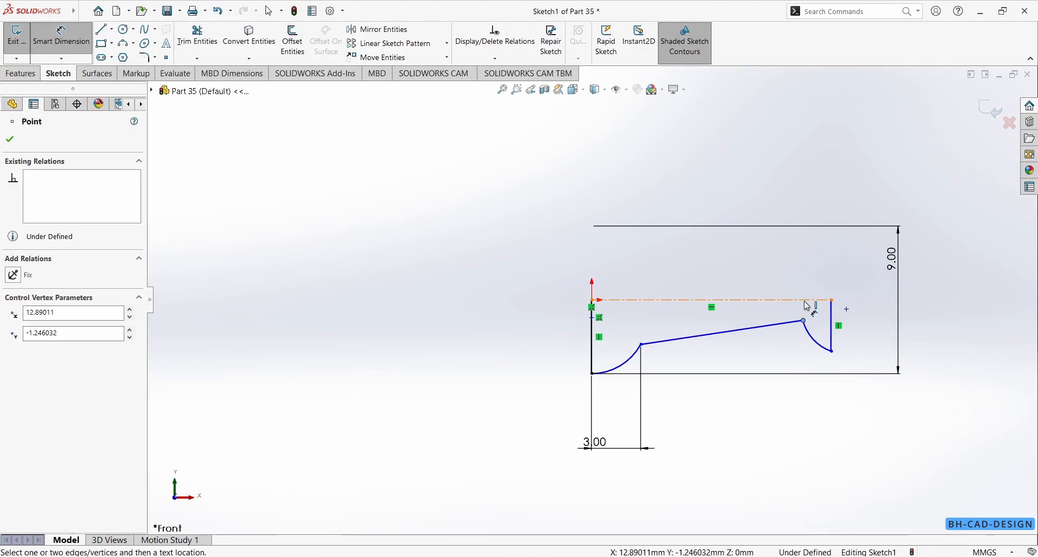
{"action": "left_click", "coordinate": [808, 300]}
{"action": "left_click", "coordinate": [861, 255]}
{"action": "type", "text": "3"}
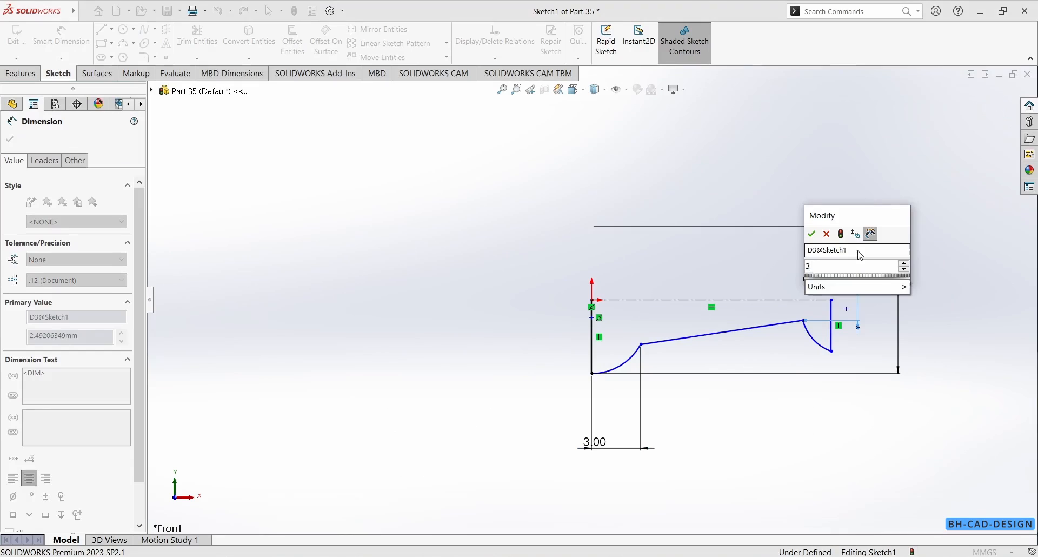
{"action": "type", "text": ".3"}
{"action": "key", "text": "Return"}
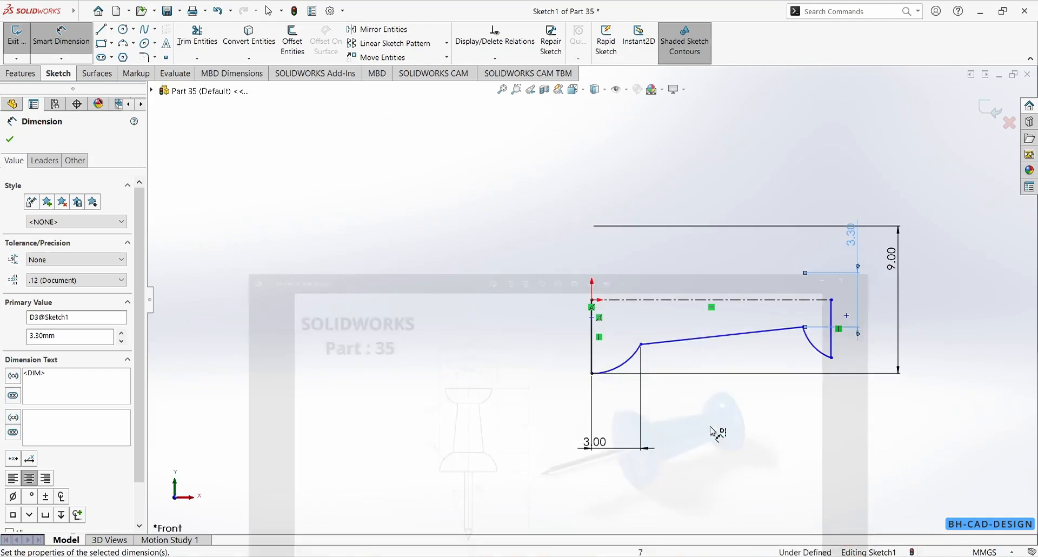
Dimension the horizontal distance between the sloped line's two endpoints as 7.8 mm
{"action": "left_click", "coordinate": [804, 327]}
{"action": "left_click", "coordinate": [641, 344]}
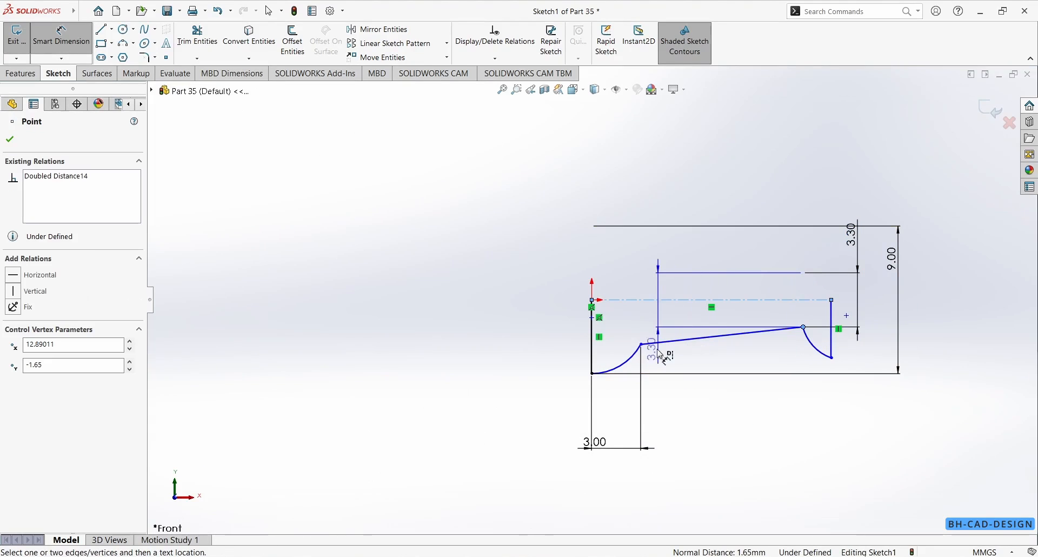
{"action": "left_click", "coordinate": [706, 508]}
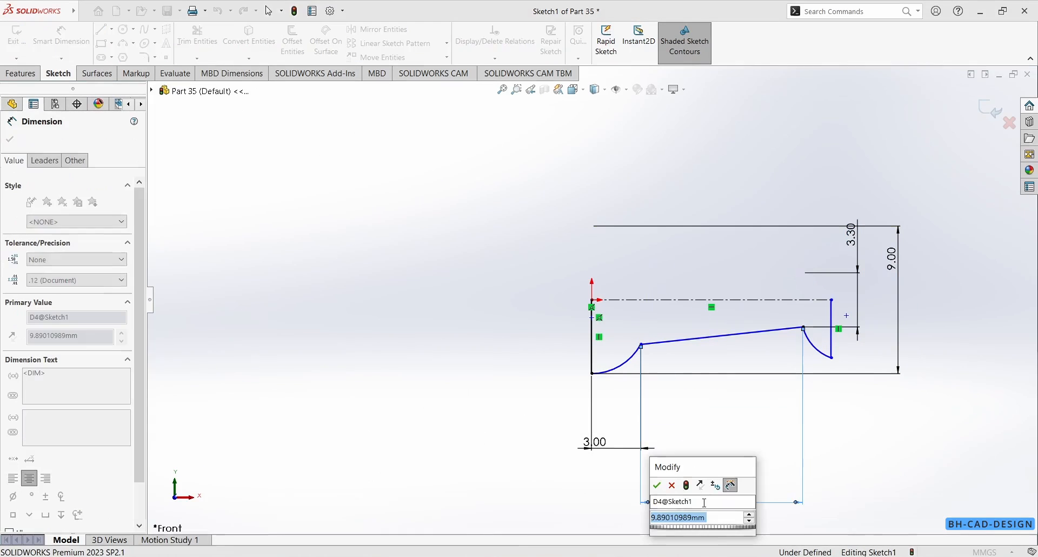
{"action": "key", "text": "Return"}
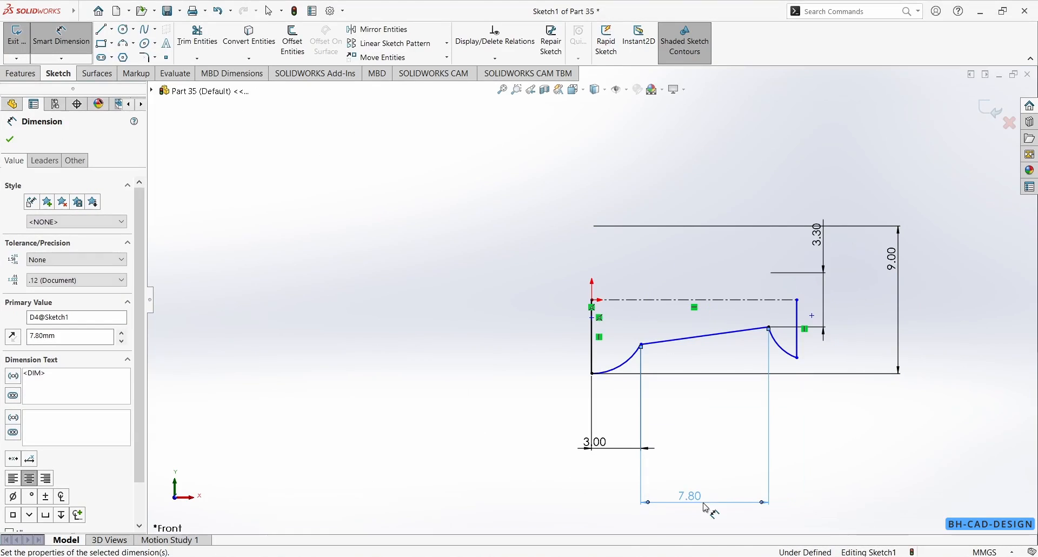
Consult the reference drawing and set the radius of the arc nearest the origin to 3.2 mm
{"action": "key", "text": "alt+Tab"}
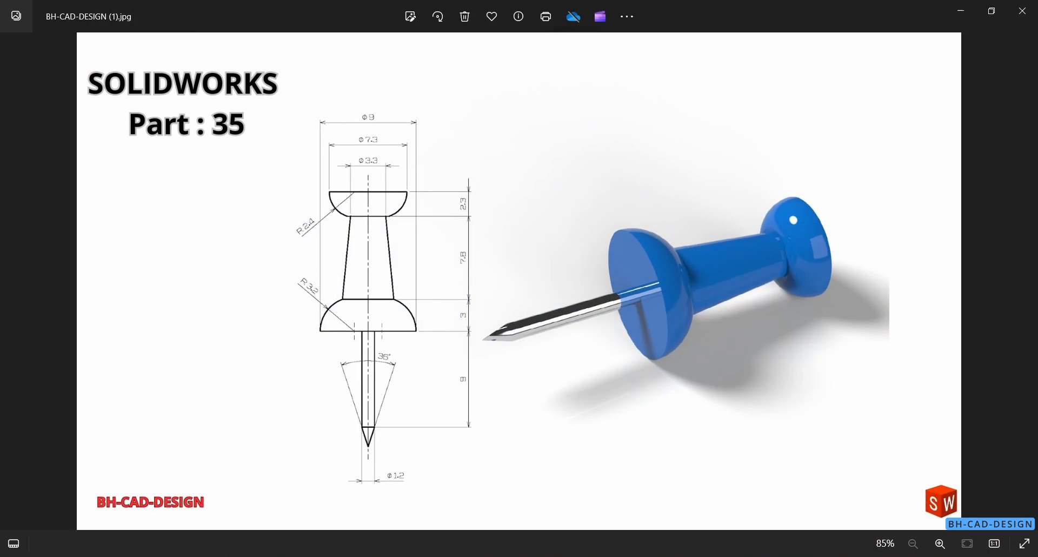
{"action": "key", "text": "alt+Tab"}
{"action": "left_click", "coordinate": [623, 363]}
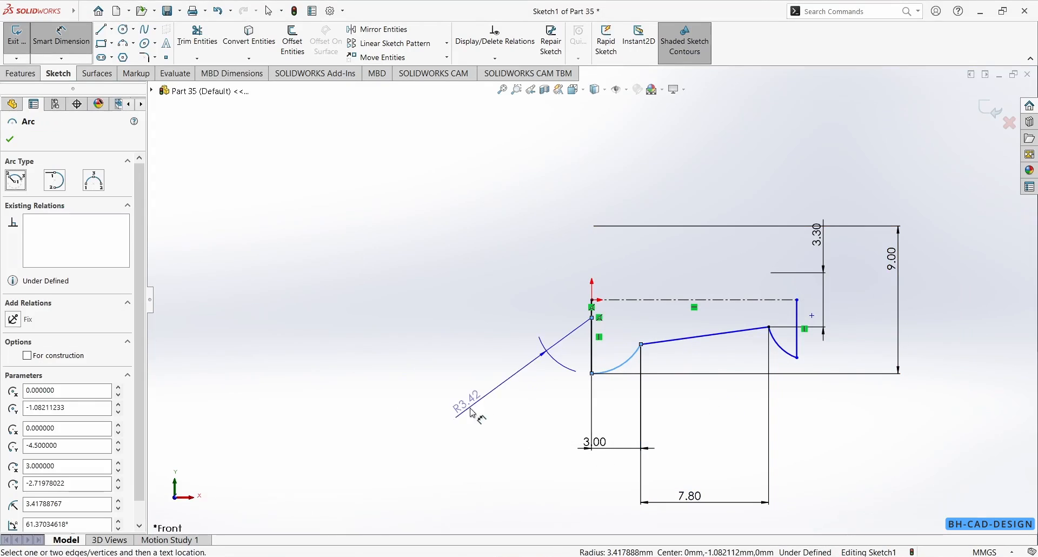
{"action": "left_click", "coordinate": [457, 433]}
{"action": "type", "text": "3."}
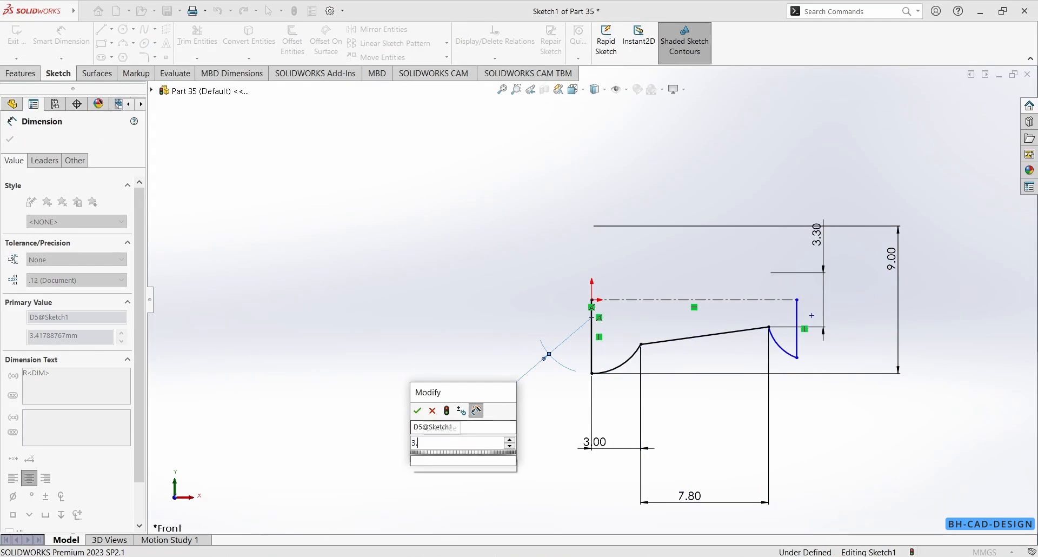
{"action": "type", "text": "2"}
{"action": "key", "text": "Return"}
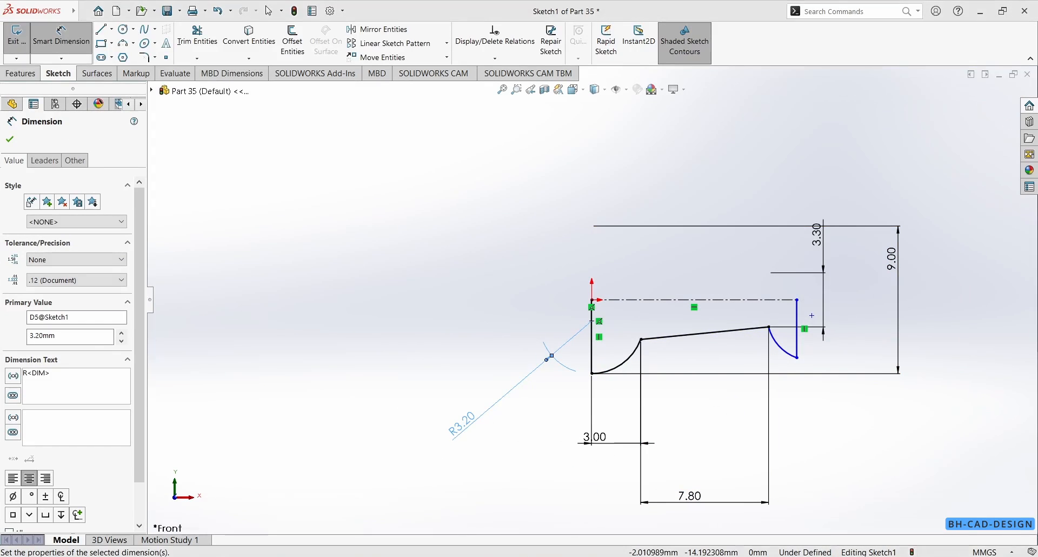
Consult the reference drawing and set the radius of the arc farthest from the origin to 2.4 mm
{"action": "key", "text": "alt+Tab"}
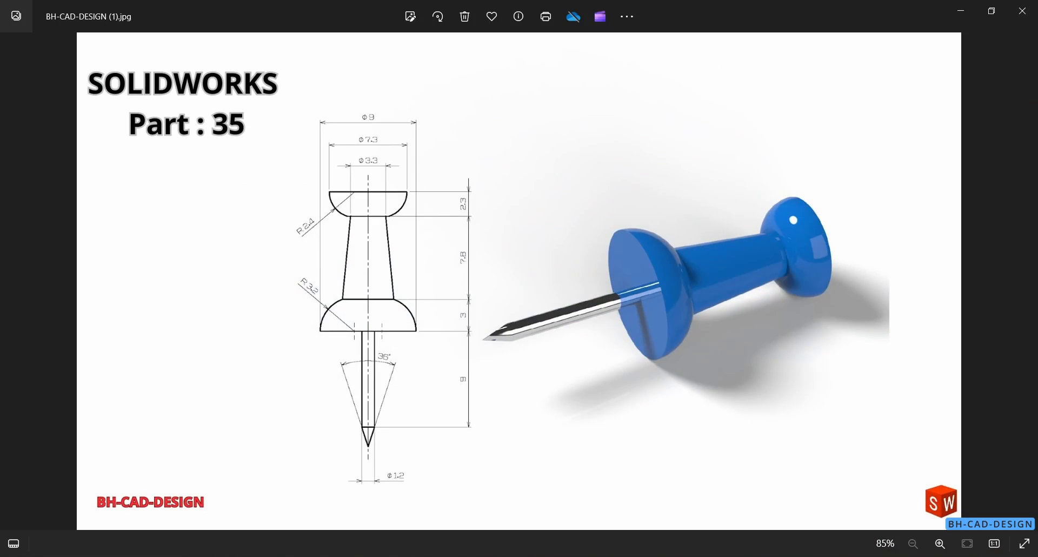
{"action": "key", "text": "alt+Tab"}
{"action": "left_click", "coordinate": [781, 349]}
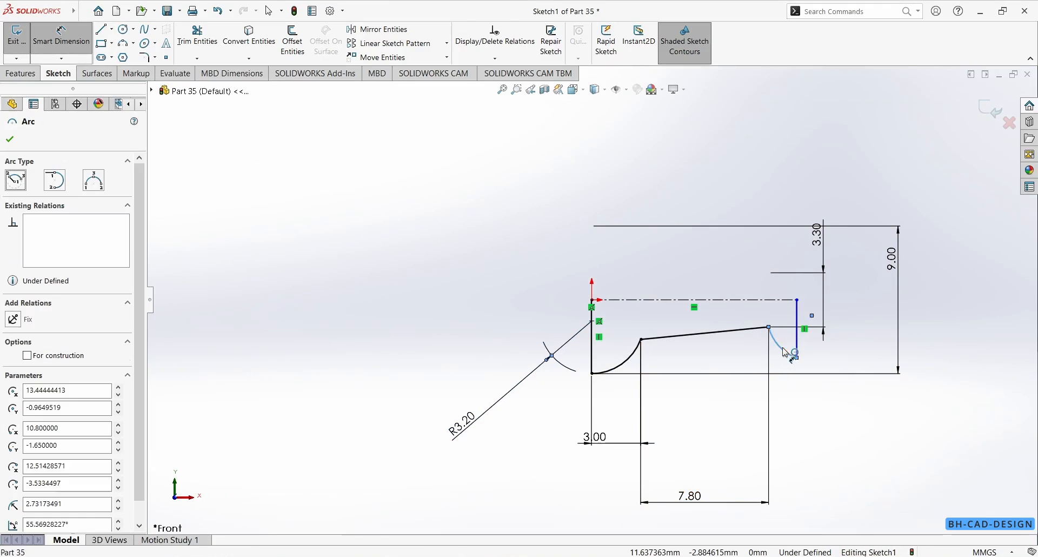
{"action": "left_click", "coordinate": [731, 410]}
{"action": "type", "text": "2.4"}
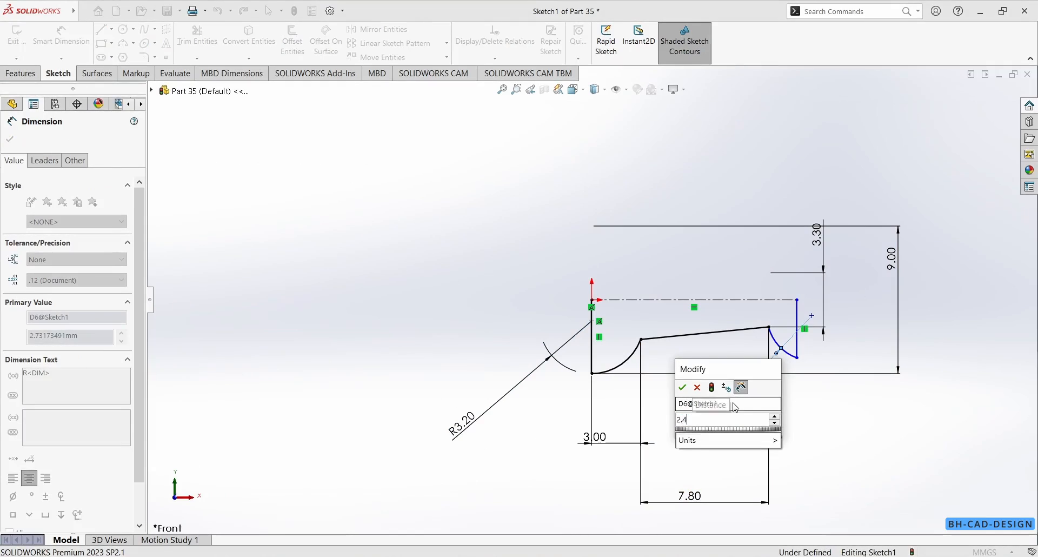
{"action": "key", "text": "Return"}
Dimension the horizontal distance from the sloped line's far endpoint to the outer vertical line as 2.3 mm
{"action": "left_click", "coordinate": [791, 334]}
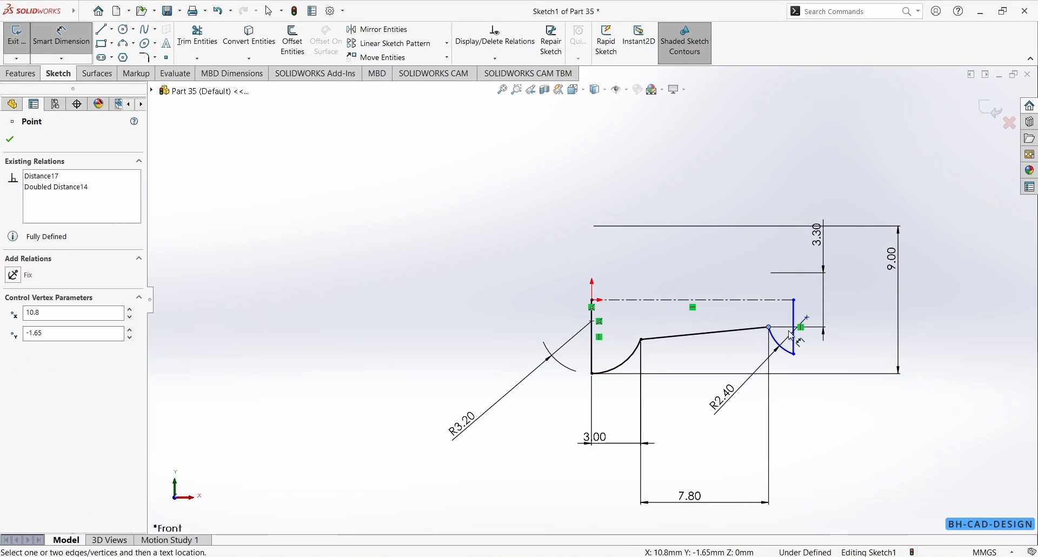
{"action": "left_click", "coordinate": [795, 342]}
{"action": "left_click", "coordinate": [834, 477]}
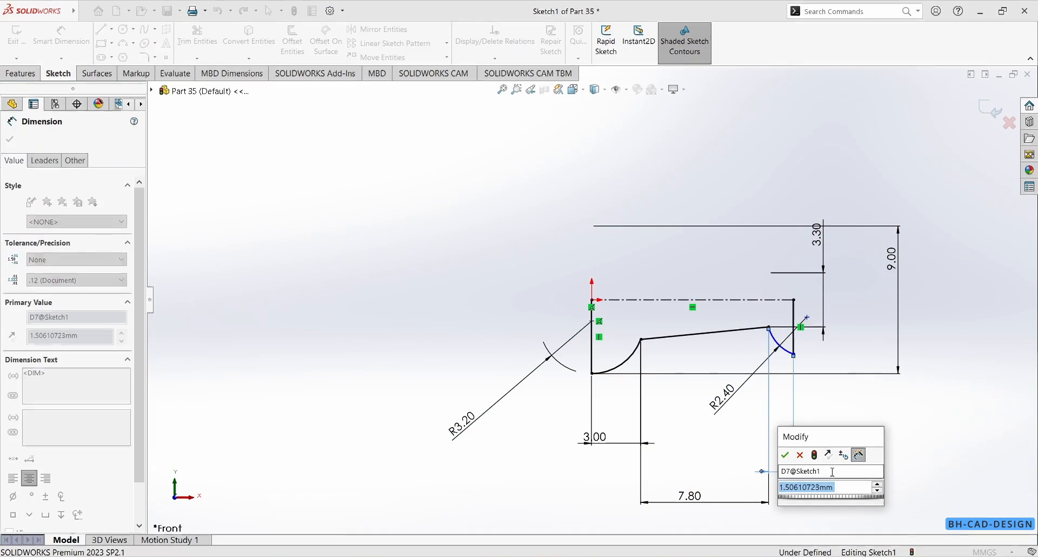
{"action": "key", "text": "Return"}
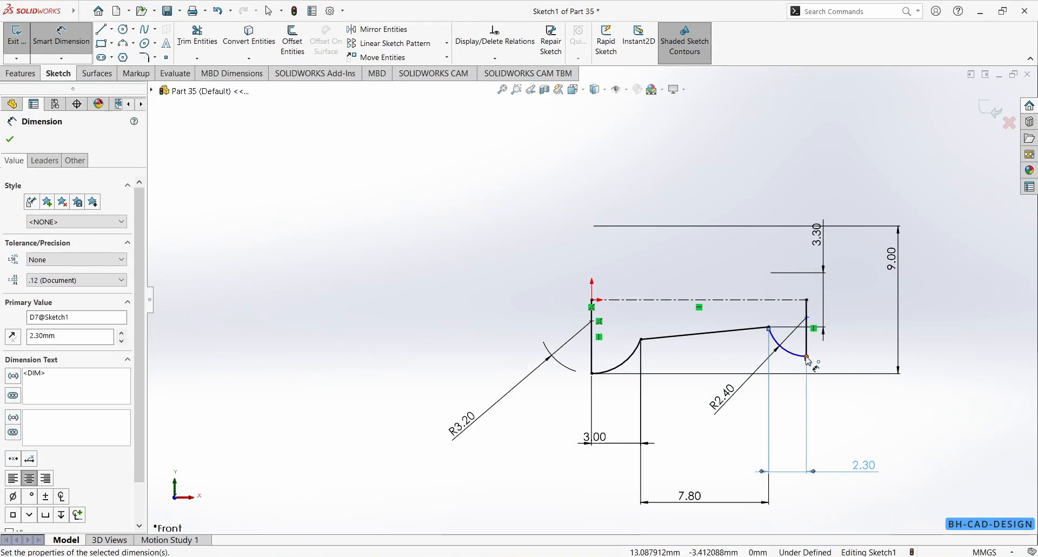
Dimension the second arc's lower end as a 7.3 mm diameter about the centerline and finish dimensioning
{"action": "left_click", "coordinate": [807, 319]}
{"action": "left_click", "coordinate": [795, 301]}
{"action": "left_click", "coordinate": [872, 299]}
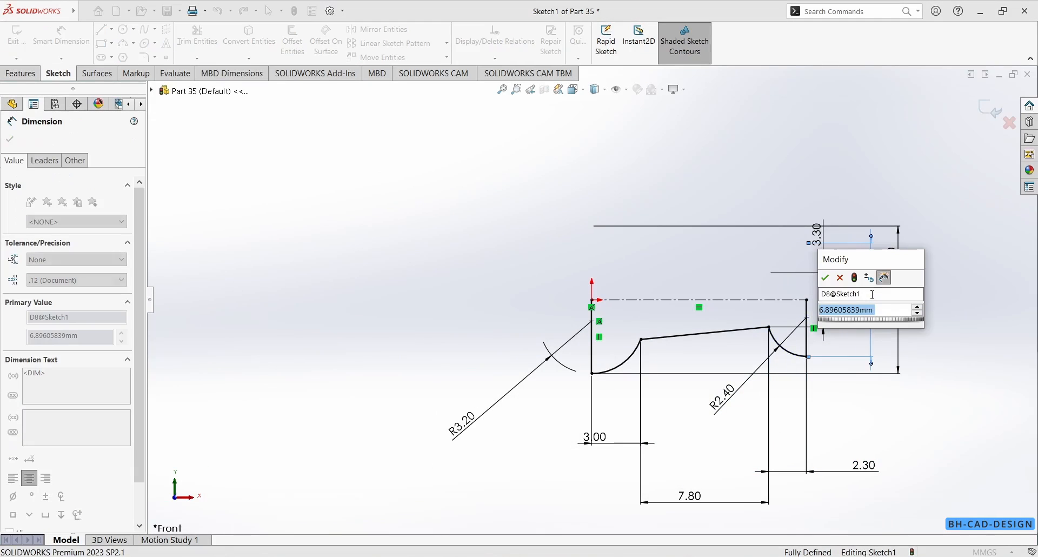
{"action": "type", "text": "7.3"}
{"action": "key", "text": "Return"}
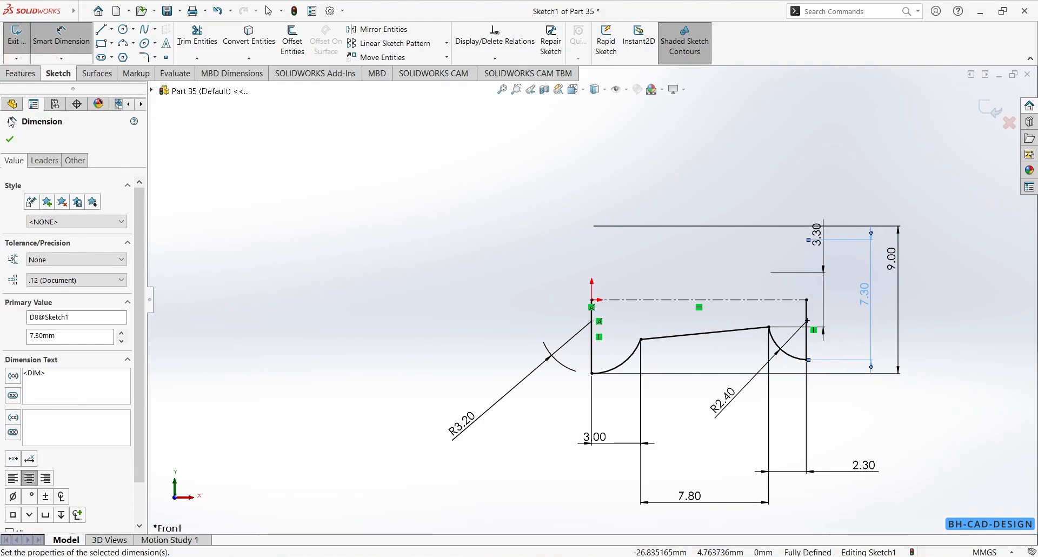
{"action": "left_click", "coordinate": [10, 139]}
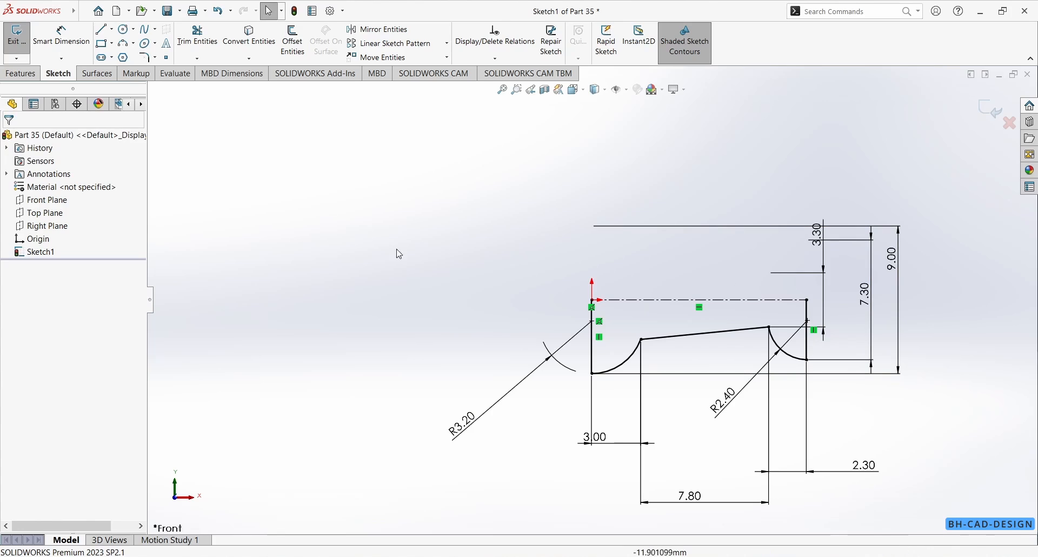
Revolve the head profile 360 degrees about the centerline, letting the open sketch be closed automatically
{"action": "left_click", "coordinate": [16, 77]}
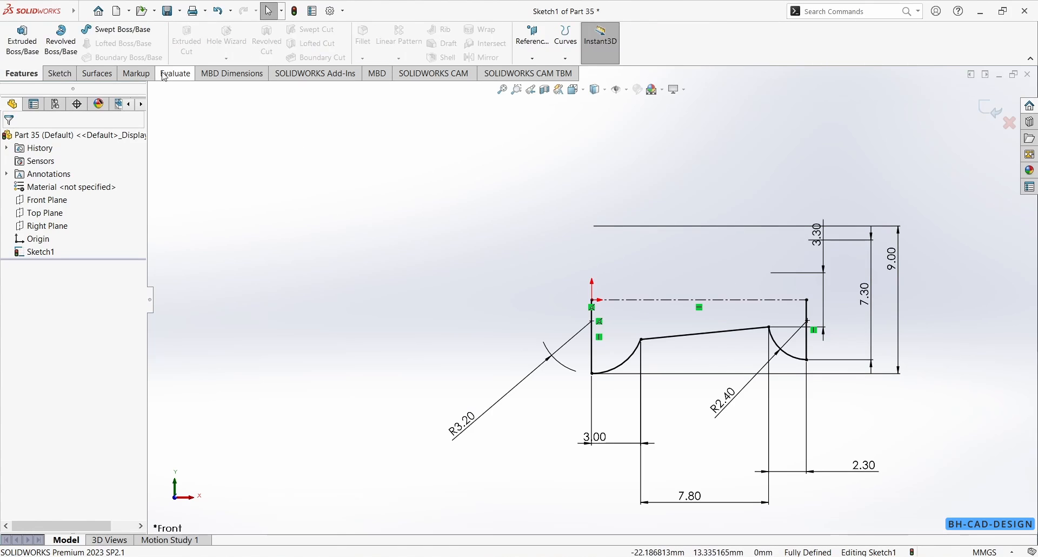
{"action": "left_click", "coordinate": [64, 42]}
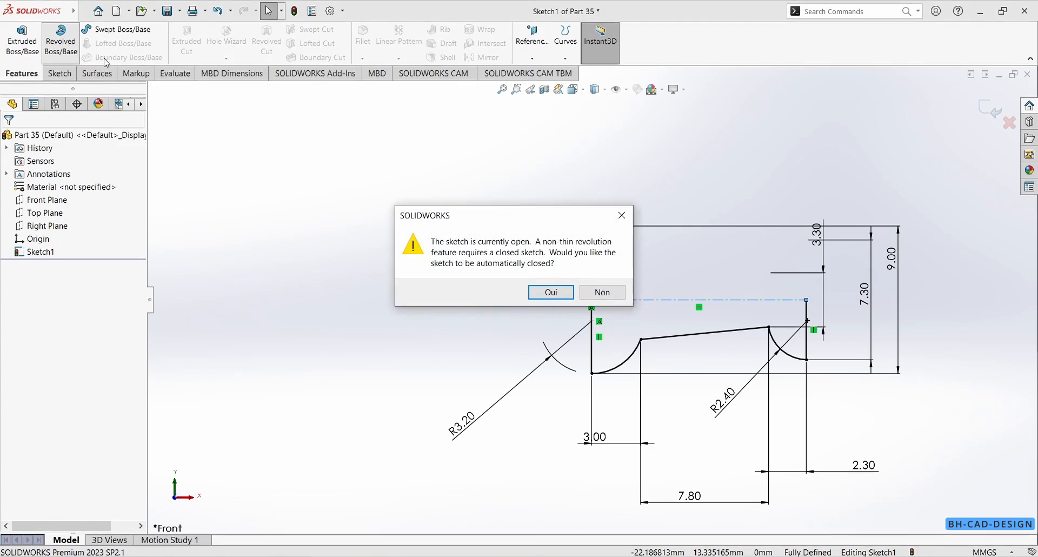
{"action": "left_click", "coordinate": [552, 292]}
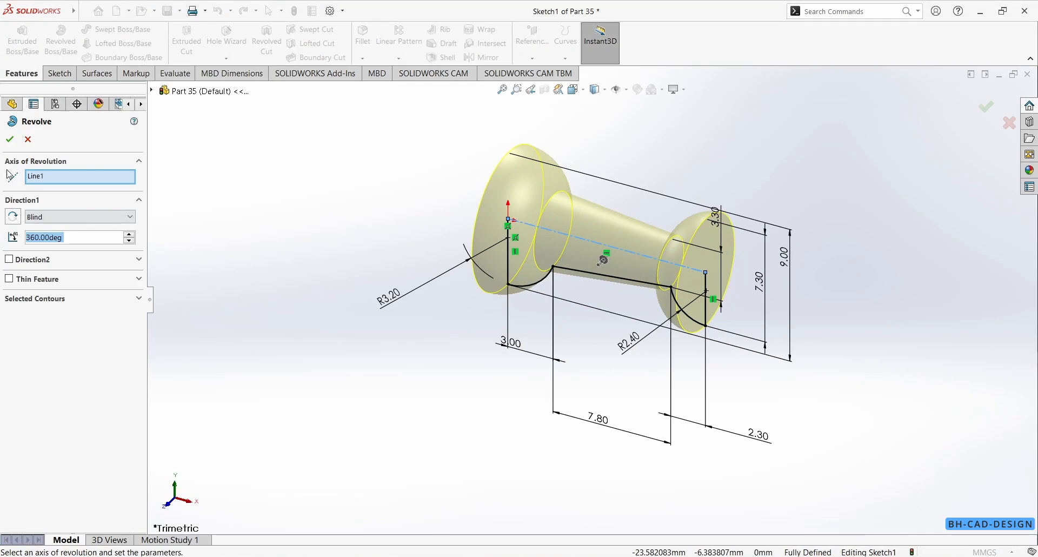
{"action": "left_click", "coordinate": [10, 139]}
Recolour the whole part blue, comparing several standard swatches, choosing dark blue and brightening it slightly
{"action": "middle_click_drag", "start_coordinate": [323, 186], "coordinate": [601, 287]}
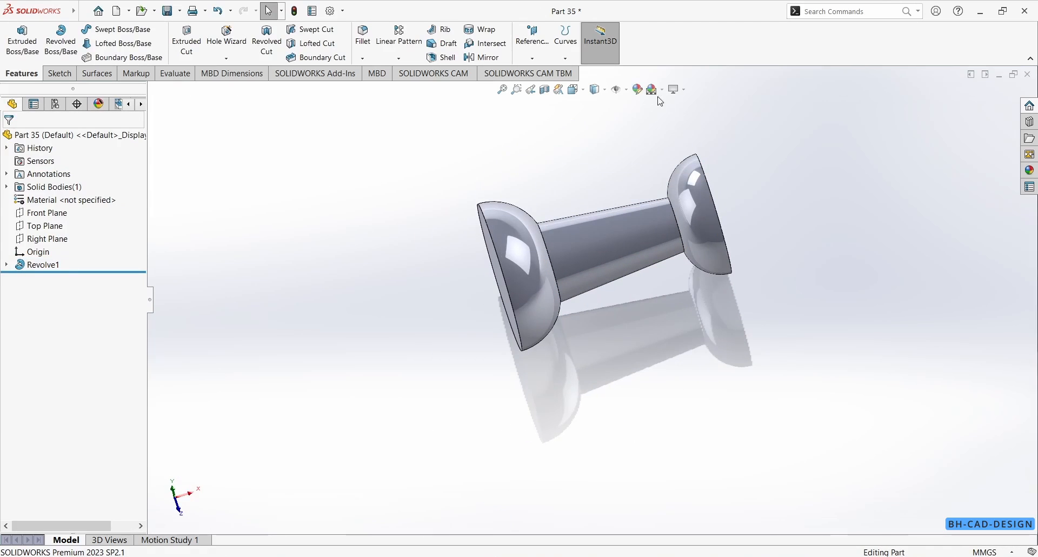
{"action": "left_click", "coordinate": [639, 91]}
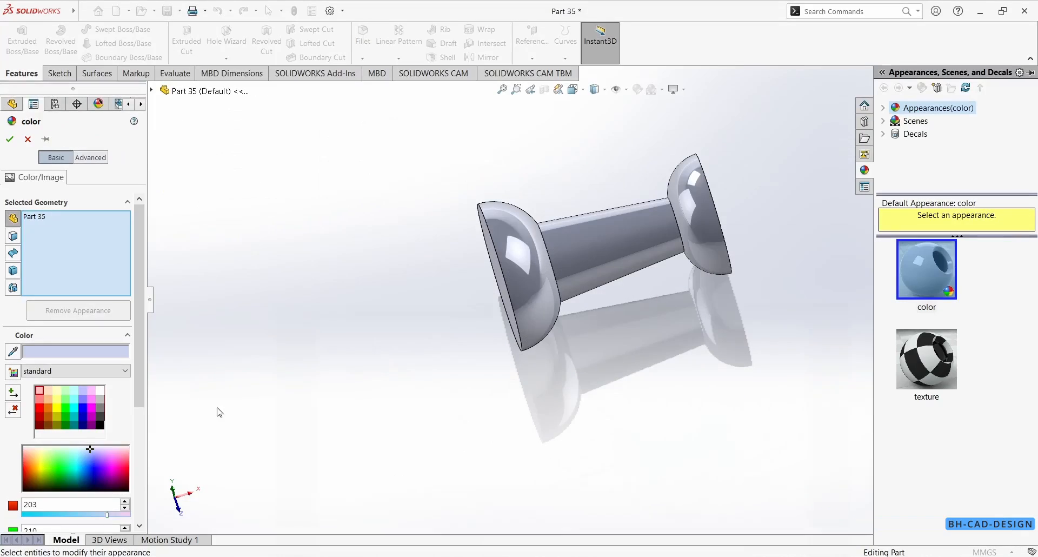
{"action": "left_click", "coordinate": [84, 407]}
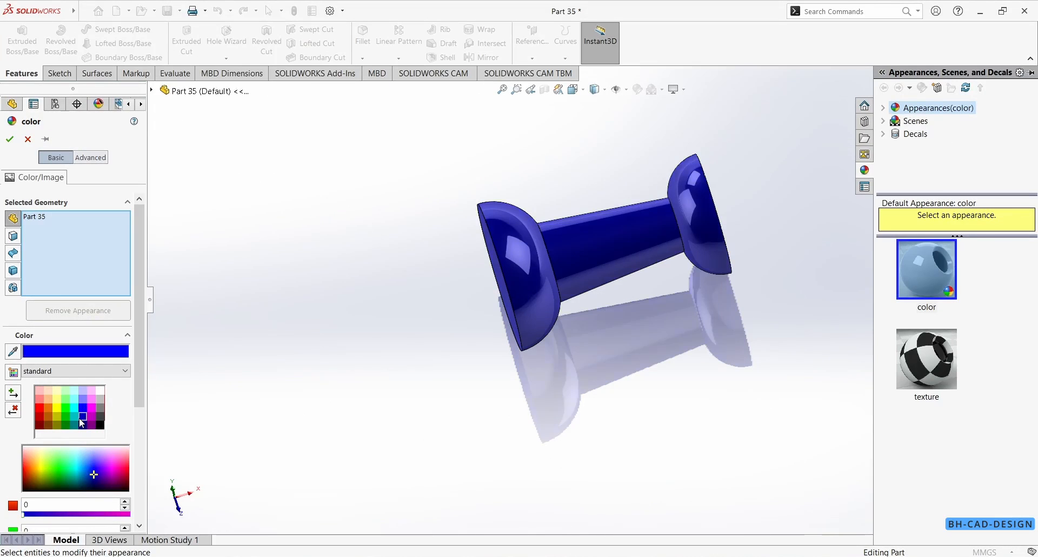
{"action": "left_click", "coordinate": [84, 399]}
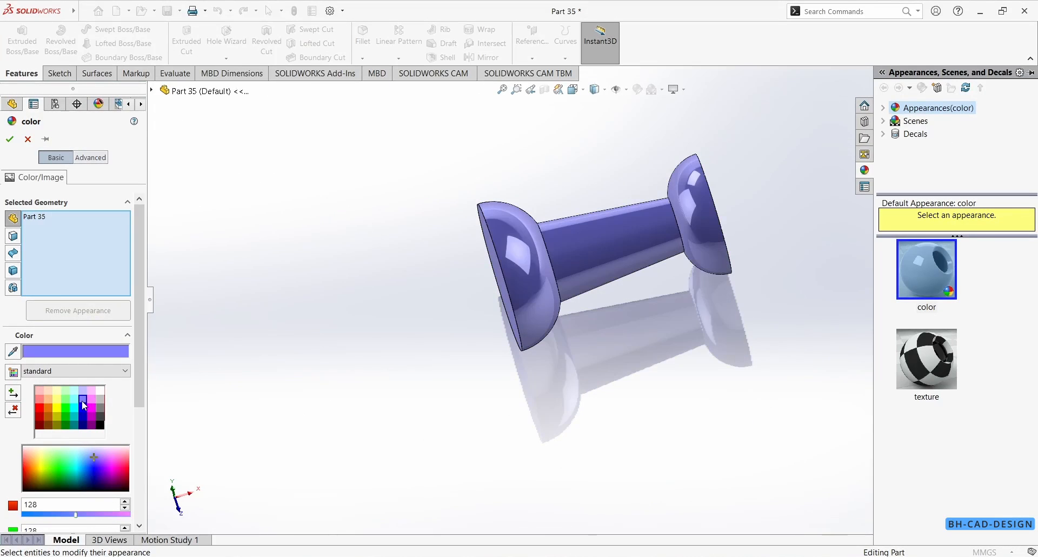
{"action": "left_click", "coordinate": [80, 409]}
{"action": "left_click", "coordinate": [73, 410]}
{"action": "left_click", "coordinate": [72, 423]}
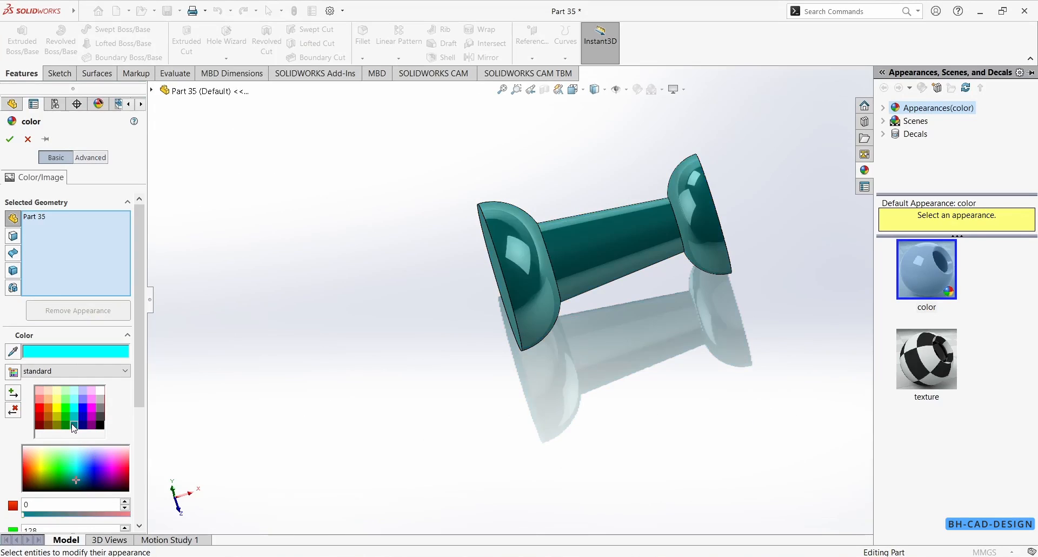
{"action": "left_click", "coordinate": [98, 422]}
{"action": "left_click", "coordinate": [76, 414]}
{"action": "left_click", "coordinate": [83, 416]}
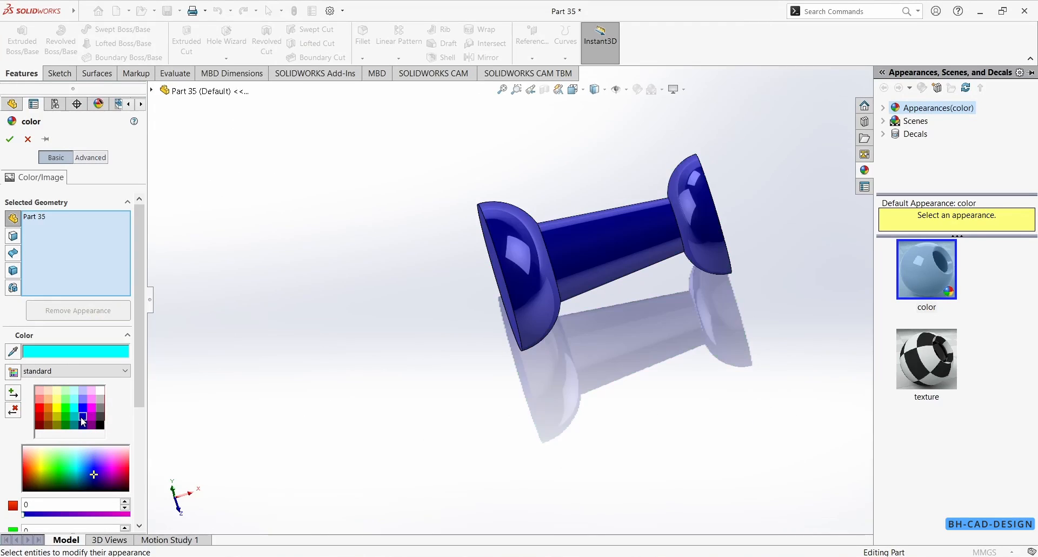
{"action": "mouse_move", "coordinate": [93, 475]}
{"action": "left_mouse_down"}
{"action": "mouse_move", "coordinate": [87, 463]}
{"action": "mouse_move", "coordinate": [96, 459]}
{"action": "mouse_move", "coordinate": [93, 470]}
{"action": "left_mouse_up"}
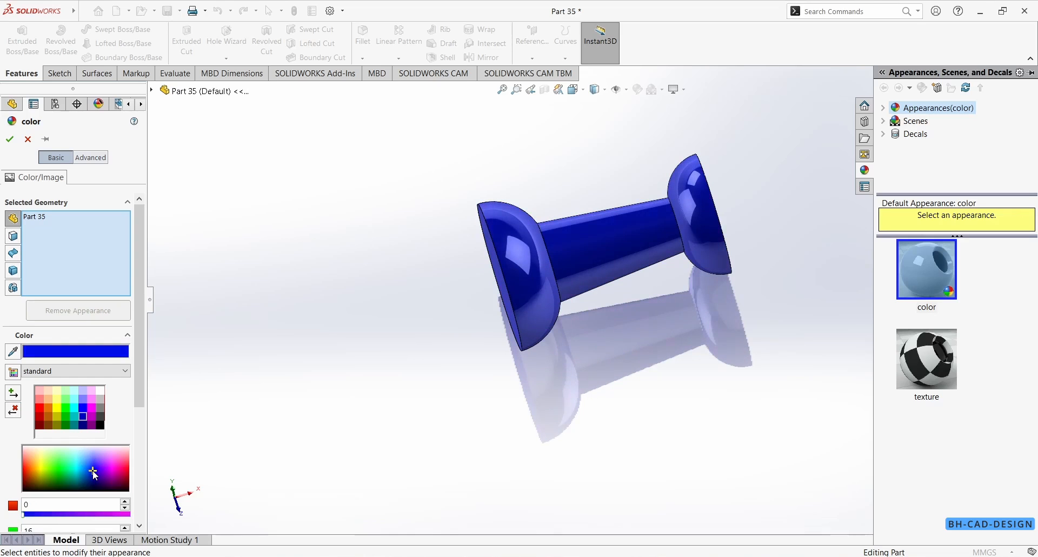
{"action": "left_click", "coordinate": [9, 140]}
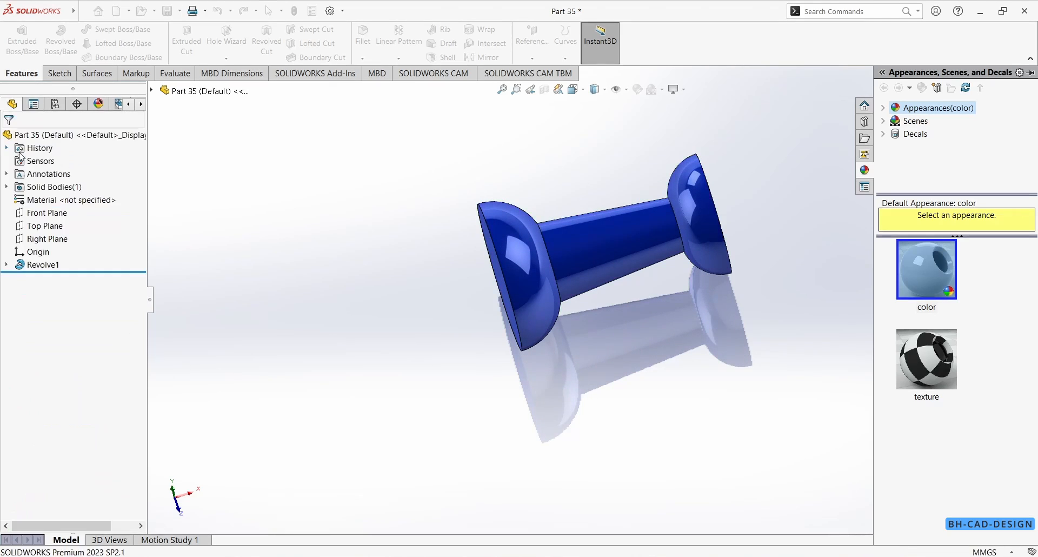
Start a sketch on the Top Plane and draw a horizontal centerline about 10.5 mm long from the origin, away from the head
{"action": "middle_click_drag", "start_coordinate": [394, 235], "coordinate": [413, 235]}
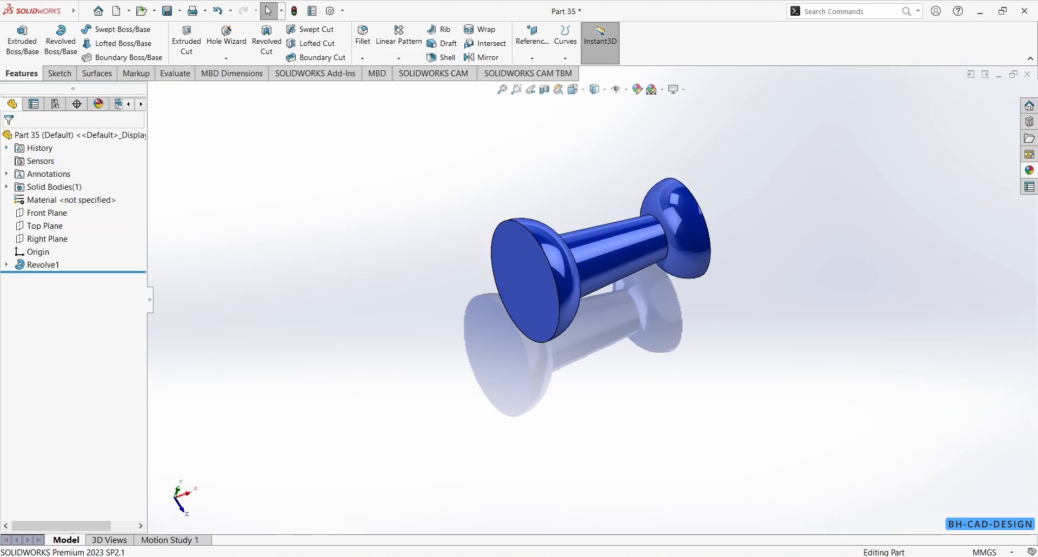
{"action": "left_click", "coordinate": [49, 230]}
{"action": "left_click", "coordinate": [58, 215]}
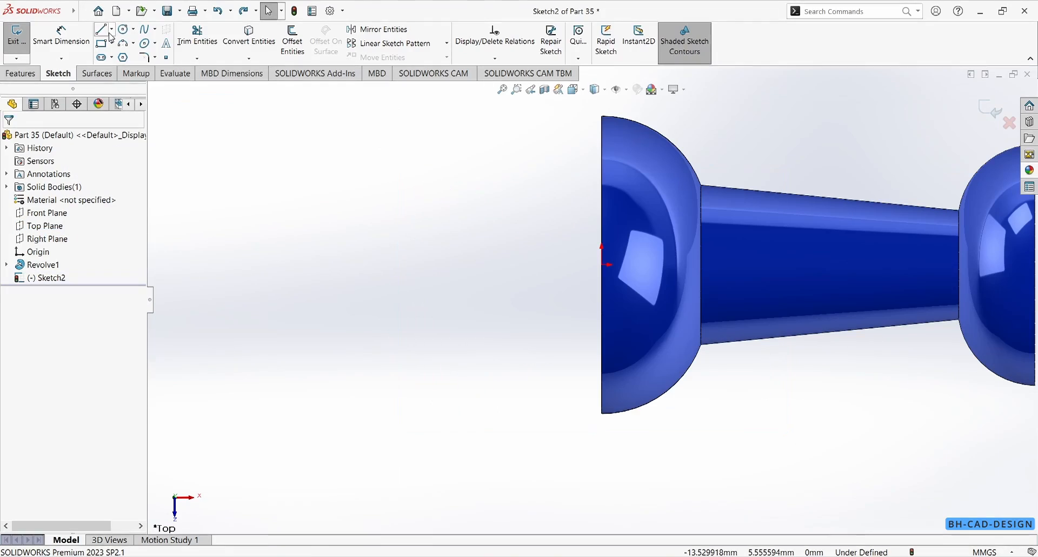
{"action": "left_click", "coordinate": [112, 31]}
{"action": "left_click", "coordinate": [133, 51]}
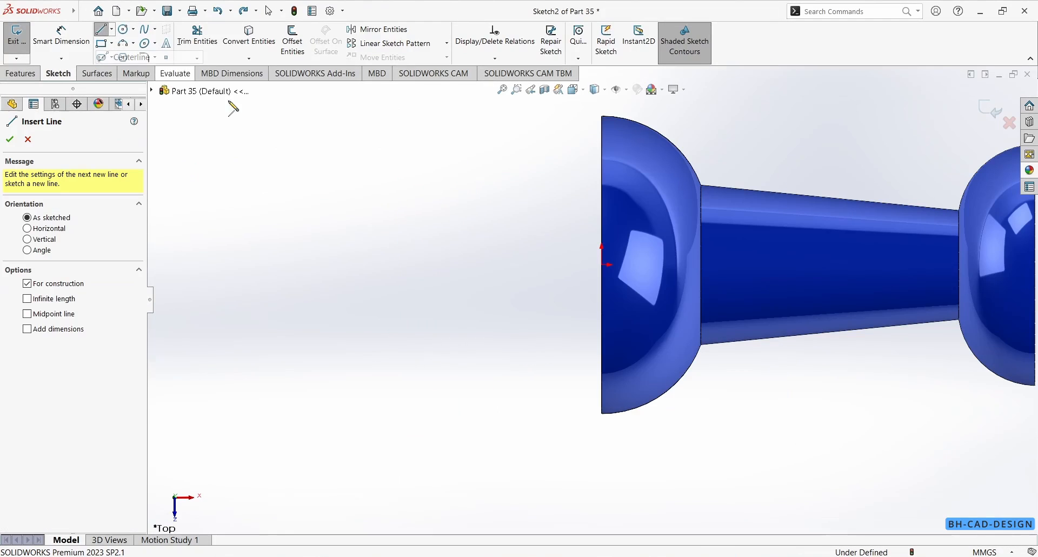
{"action": "left_click", "coordinate": [603, 265]}
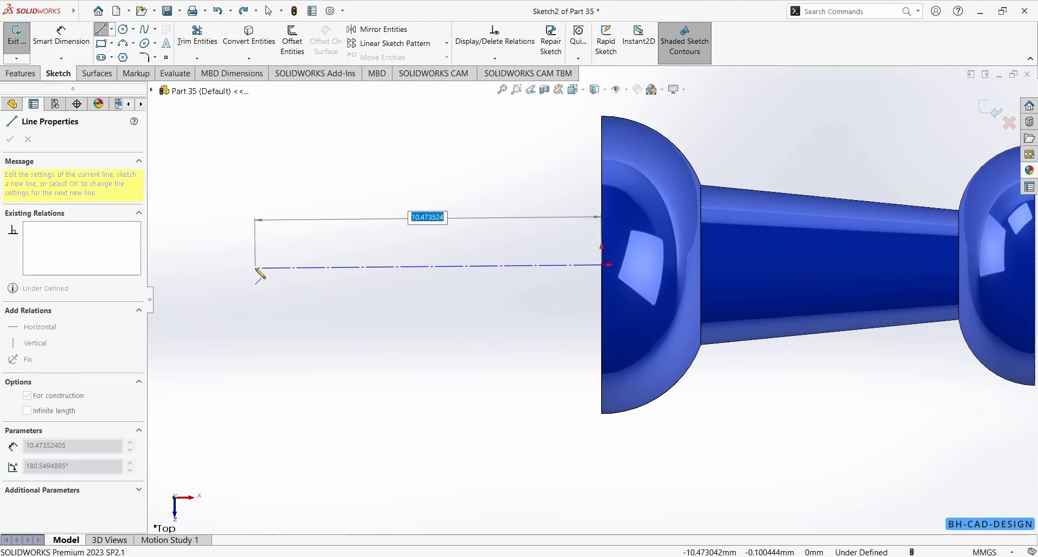
{"action": "left_click", "coordinate": [255, 265]}
{"action": "key", "text": "Escape"}
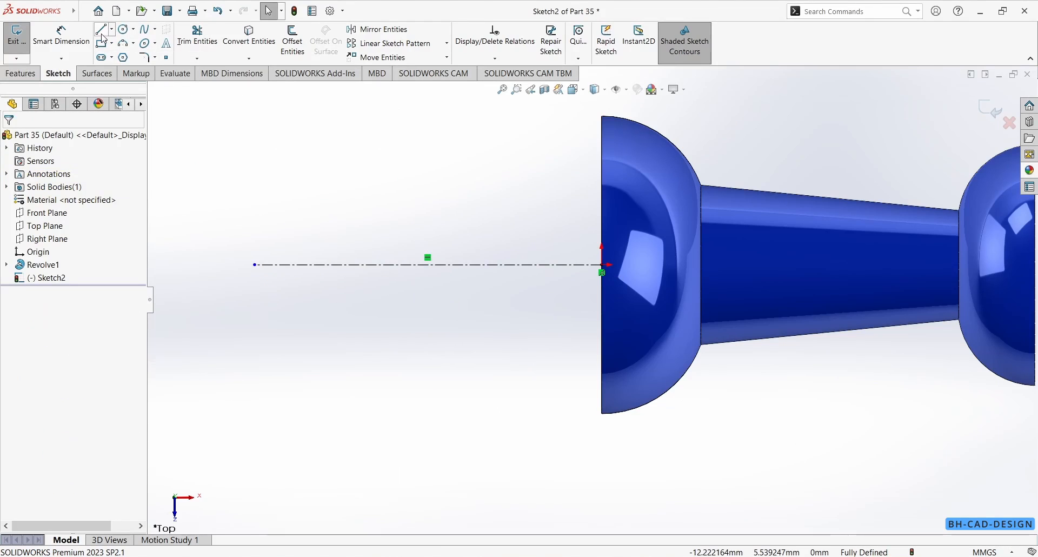
Sketch the needle's half-profile with a short sloped line from near the centerline's free end and a horizontal line to the head's flat face
{"action": "left_click", "coordinate": [102, 35]}
{"action": "left_click", "coordinate": [265, 265]}
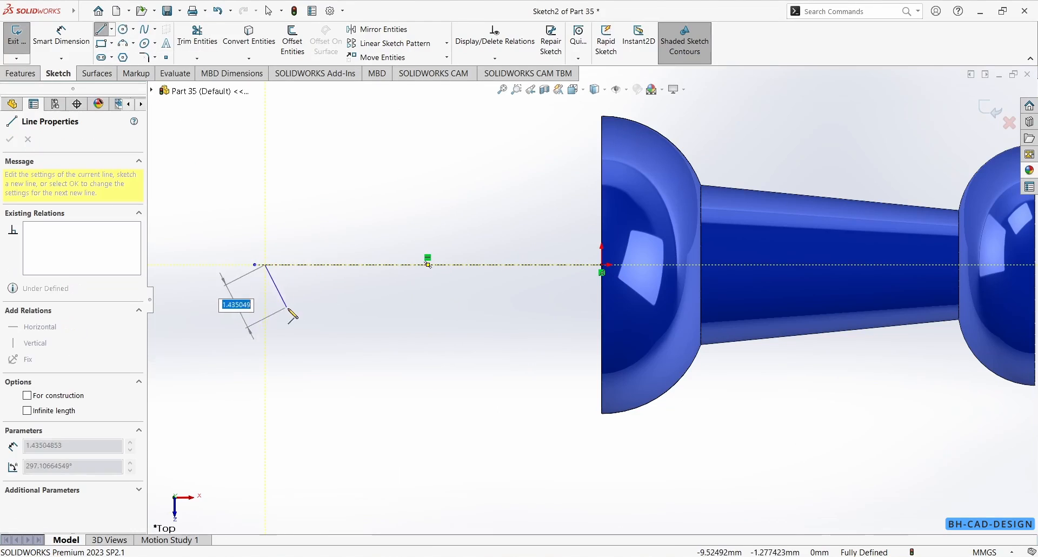
{"action": "left_click", "coordinate": [291, 290]}
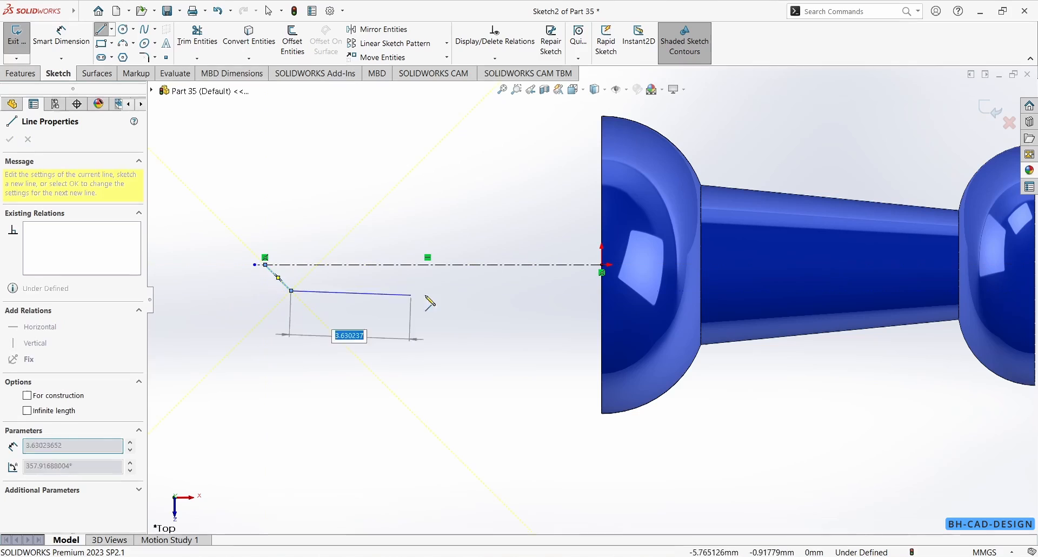
{"action": "left_click", "coordinate": [602, 291]}
{"action": "key", "text": "Escape"}
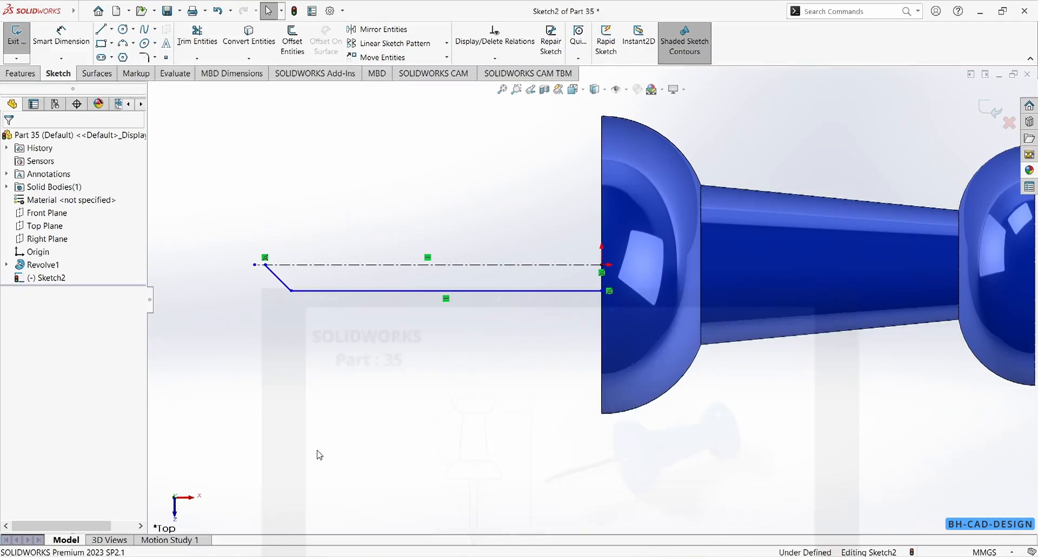
Dimension the angle between the needle's sloped tip line and the centerline as 36/2 degrees
{"action": "key", "text": "d"}
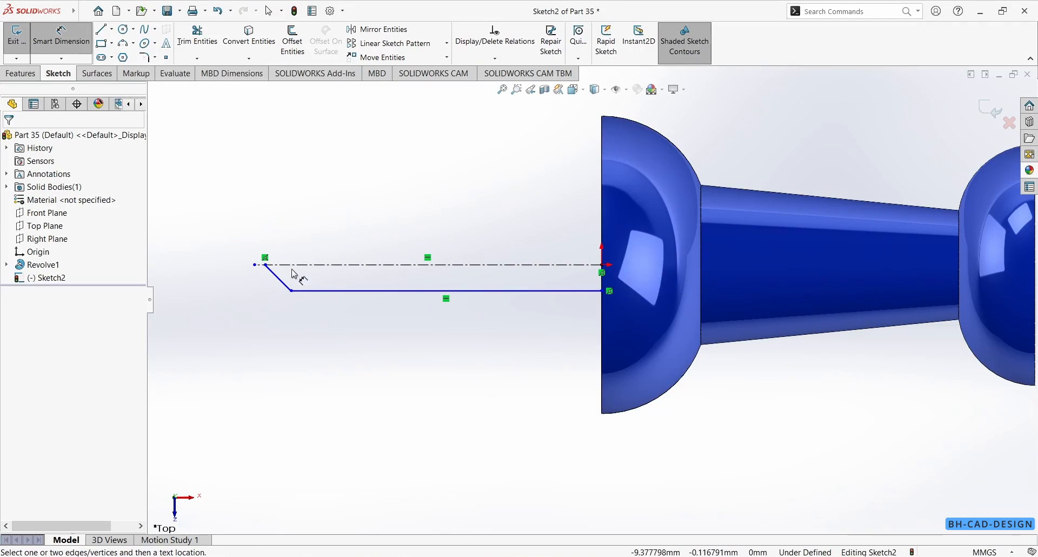
{"action": "left_click", "coordinate": [287, 285]}
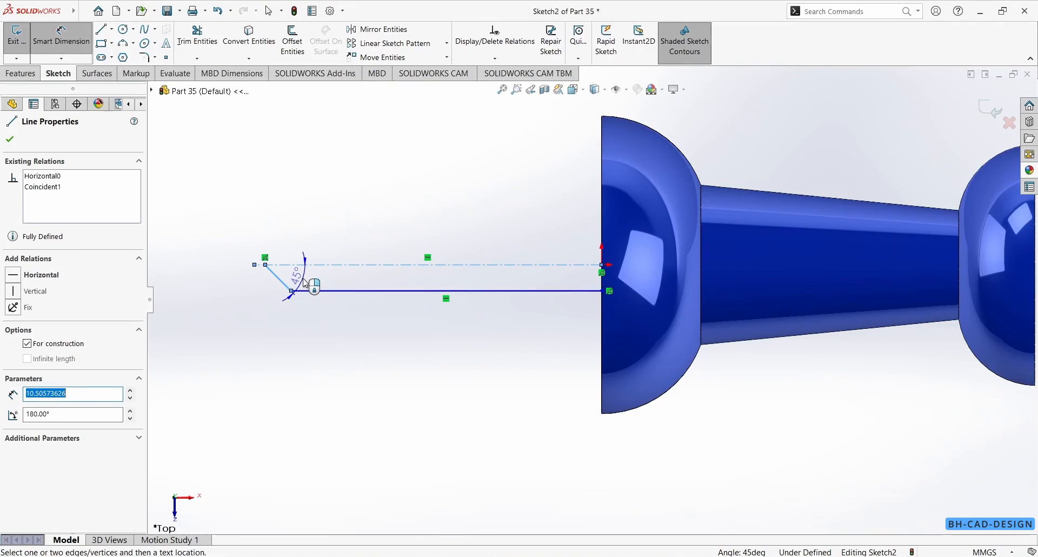
{"action": "left_click", "coordinate": [306, 283]}
{"action": "type", "text": "36"}
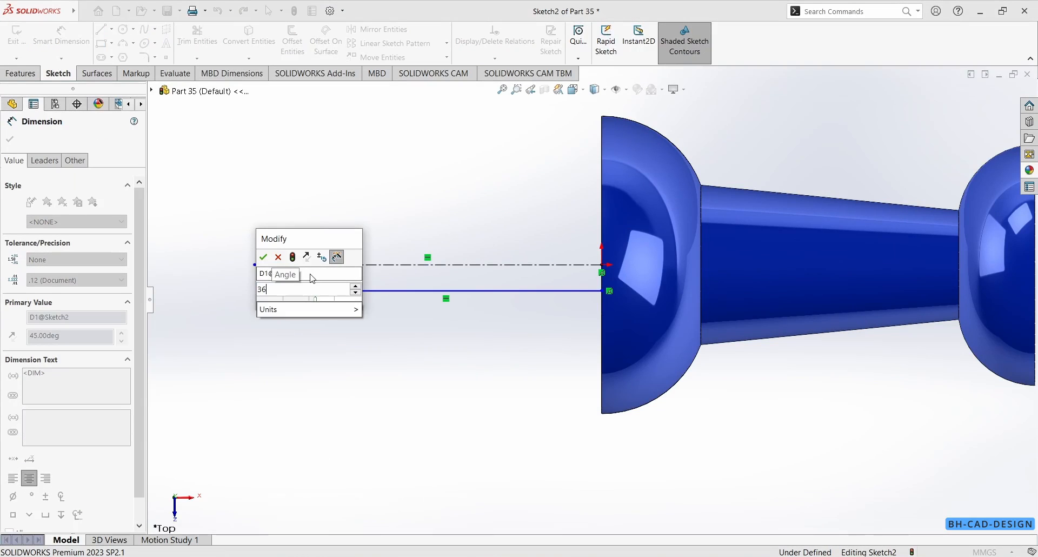
{"action": "type", "text": "/2"}
{"action": "key", "text": "Return"}
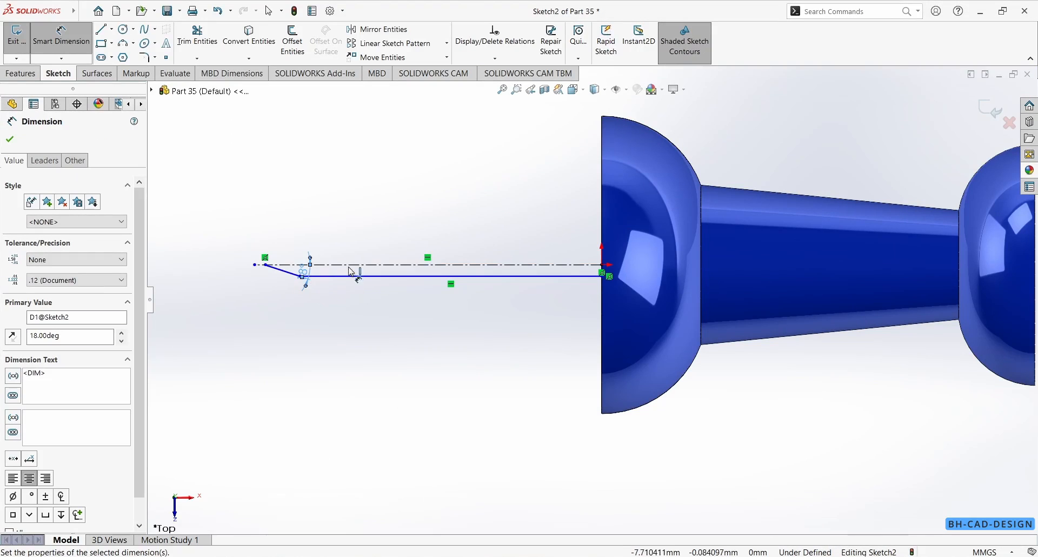
Check the reference drawing and dimension the needle's horizontal line length as 9 mm
{"action": "key", "text": "alt+Tab"}
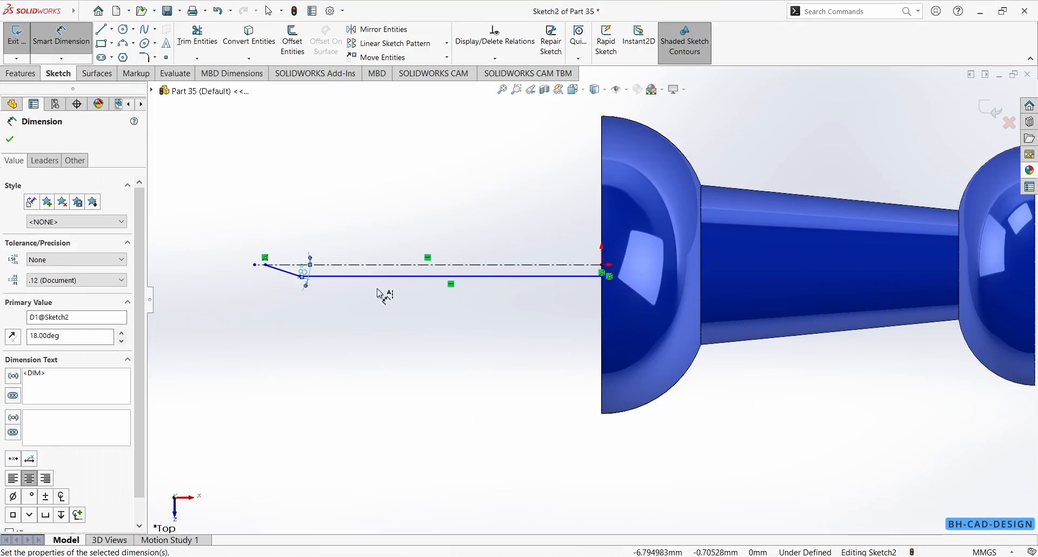
{"action": "left_click", "coordinate": [380, 277]}
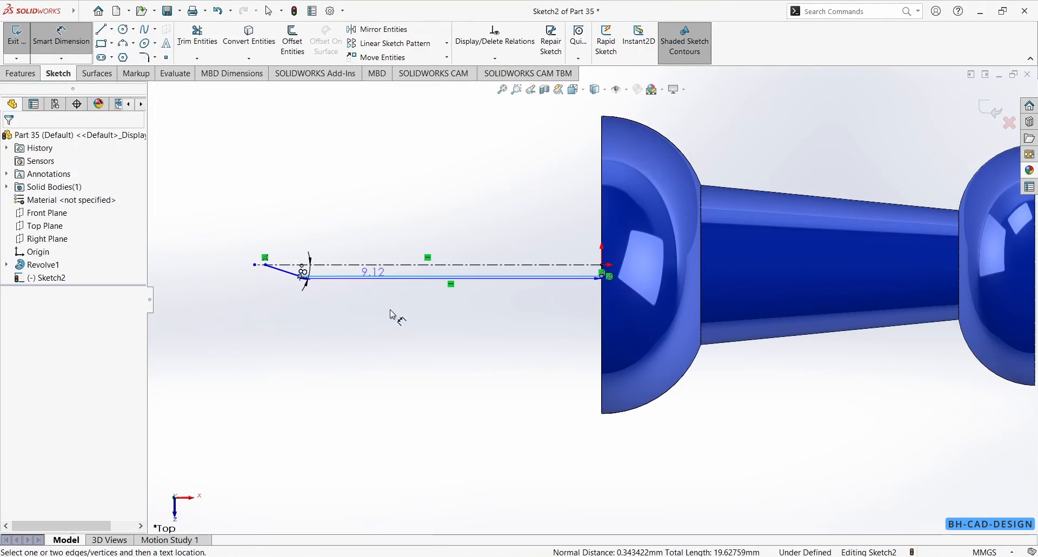
{"action": "left_click", "coordinate": [398, 349]}
{"action": "type", "text": "9"}
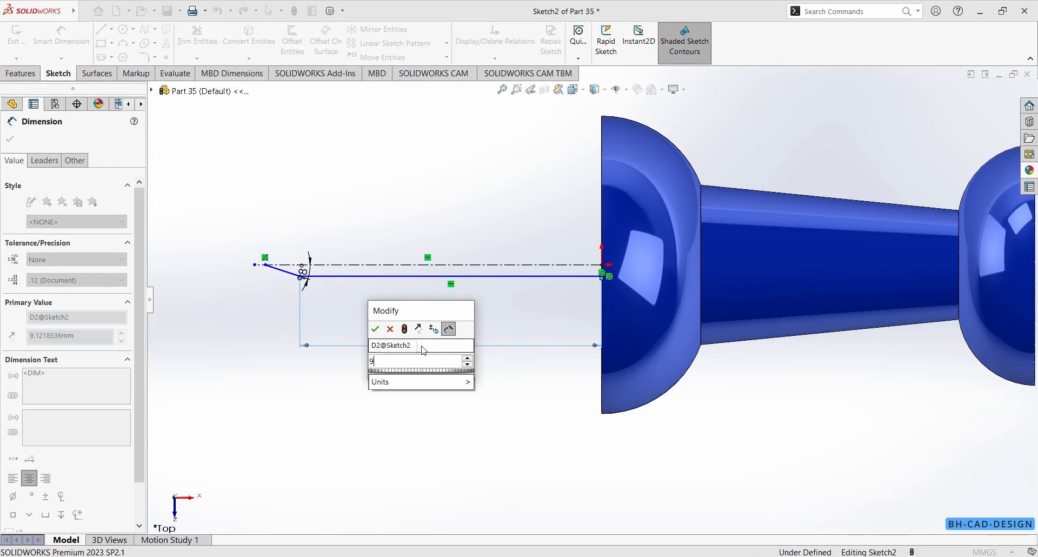
{"action": "key", "text": "Return"}
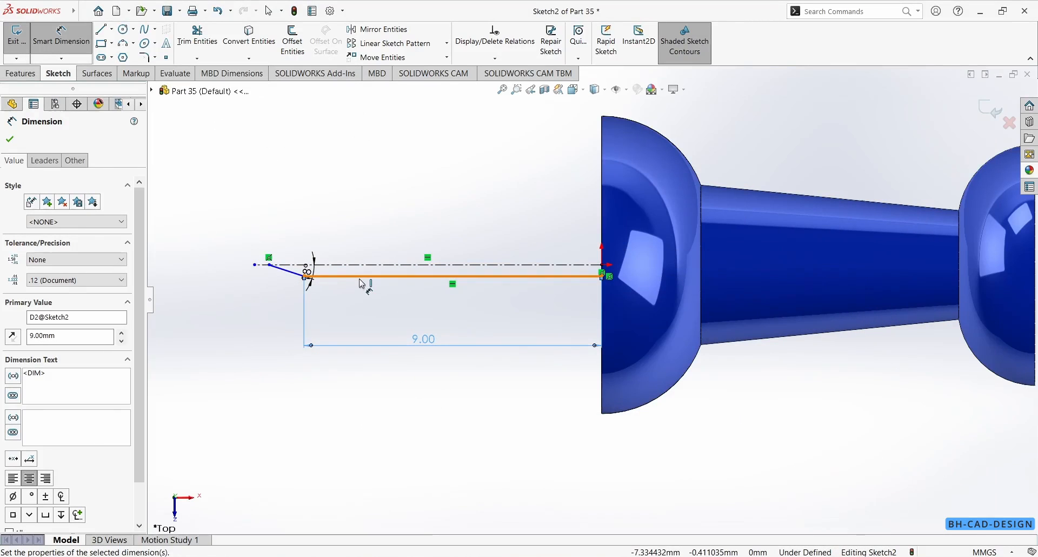
Dimension the needle's diameter as 1.2 mm between its horizontal line and the centerline, placing the dimension beyond the tip
{"action": "left_click", "coordinate": [364, 273]}
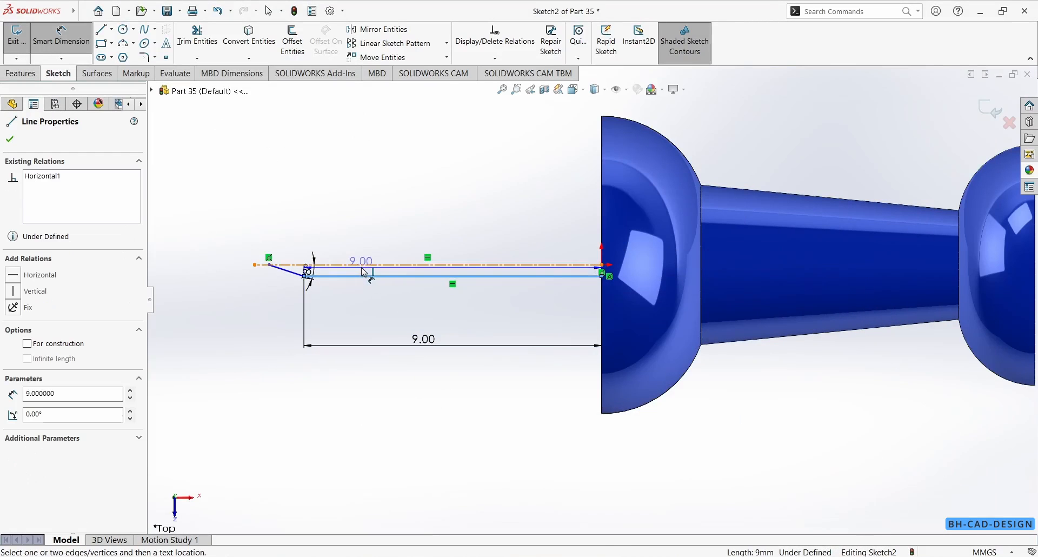
{"action": "left_click", "coordinate": [361, 268]}
{"action": "left_click", "coordinate": [226, 184]}
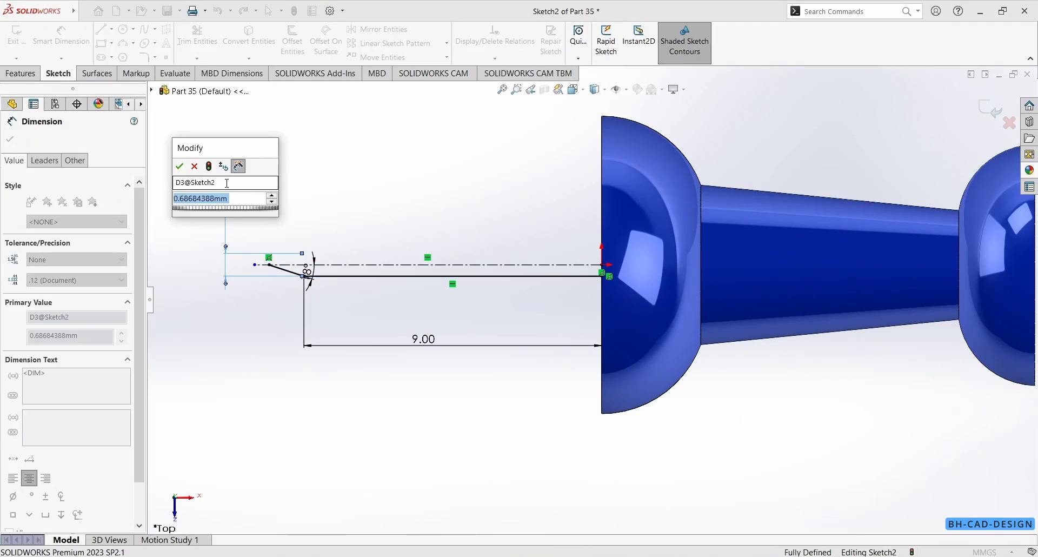
{"action": "type", "text": "1.2"}
{"action": "key", "text": "Return"}
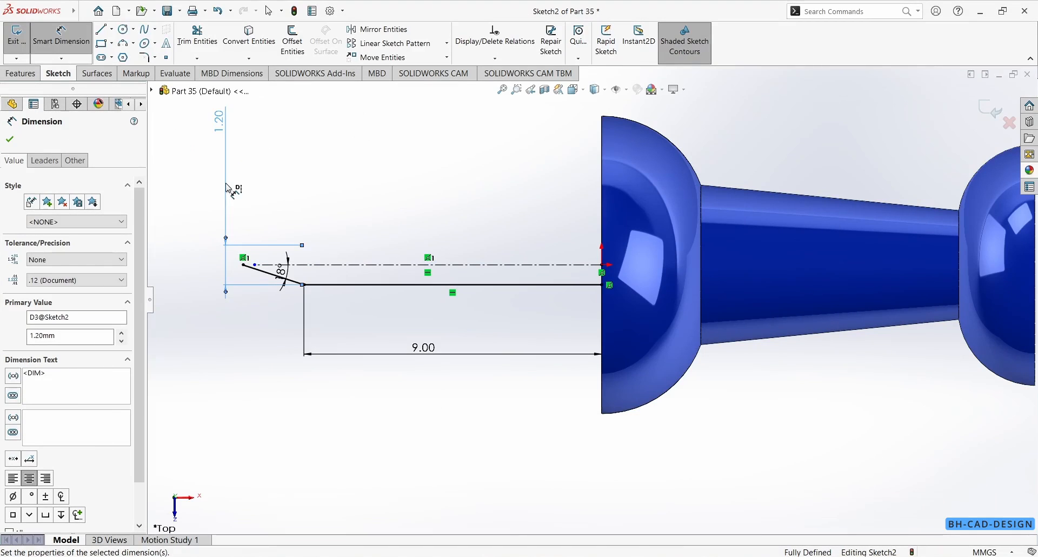
{"action": "key", "text": "Escape"}
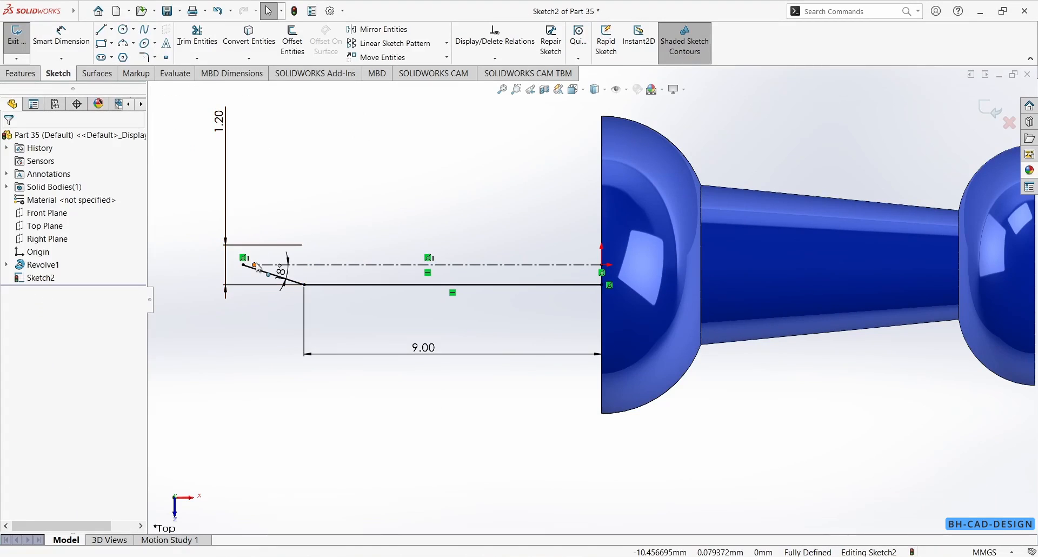
Extend the centerline past the needle tip and close the half-profile with lines from the tip to the origin and along the head's flat face
{"action": "left_click_drag", "start_coordinate": [255, 265], "coordinate": [184, 264]}
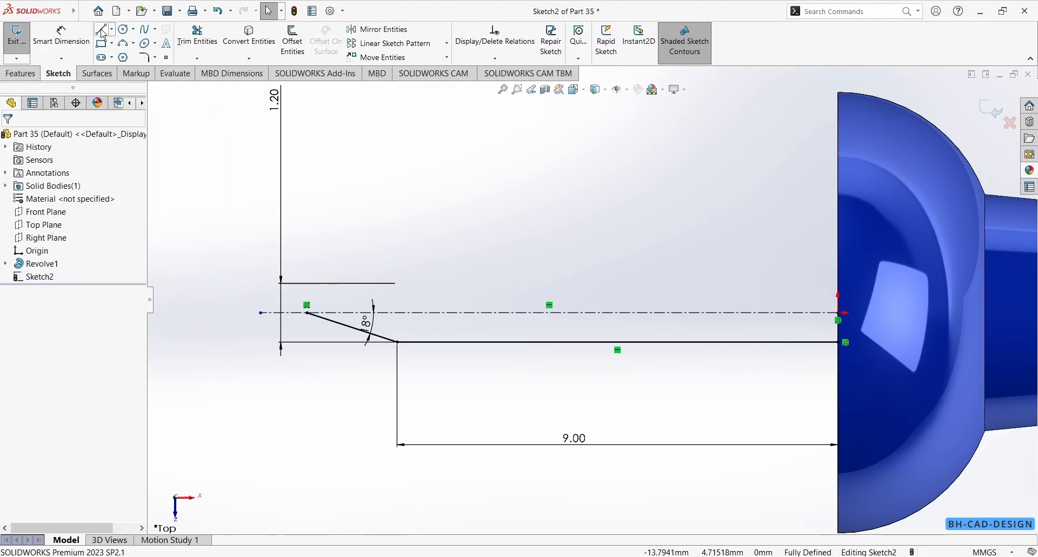
{"action": "left_click", "coordinate": [101, 29]}
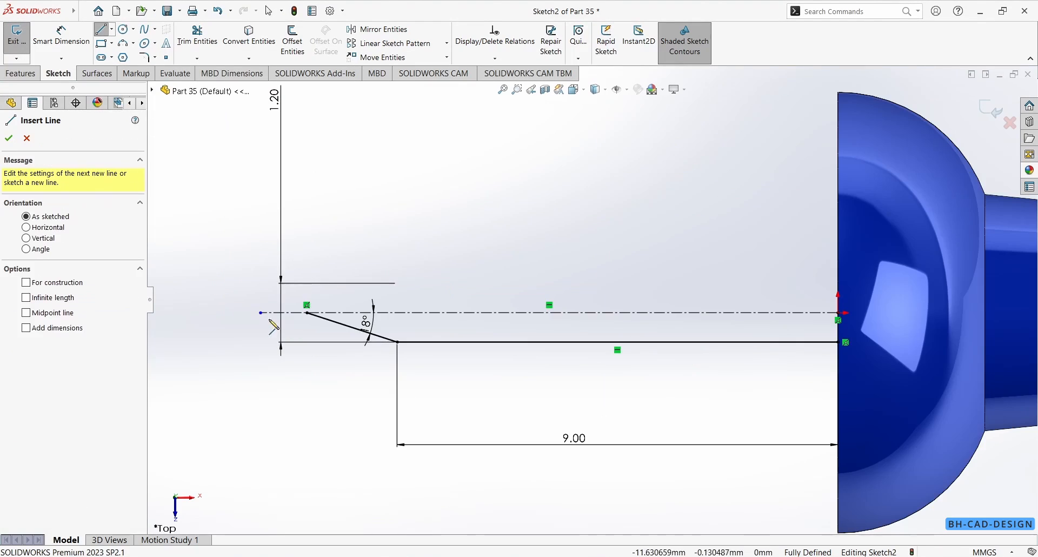
{"action": "left_click", "coordinate": [307, 313]}
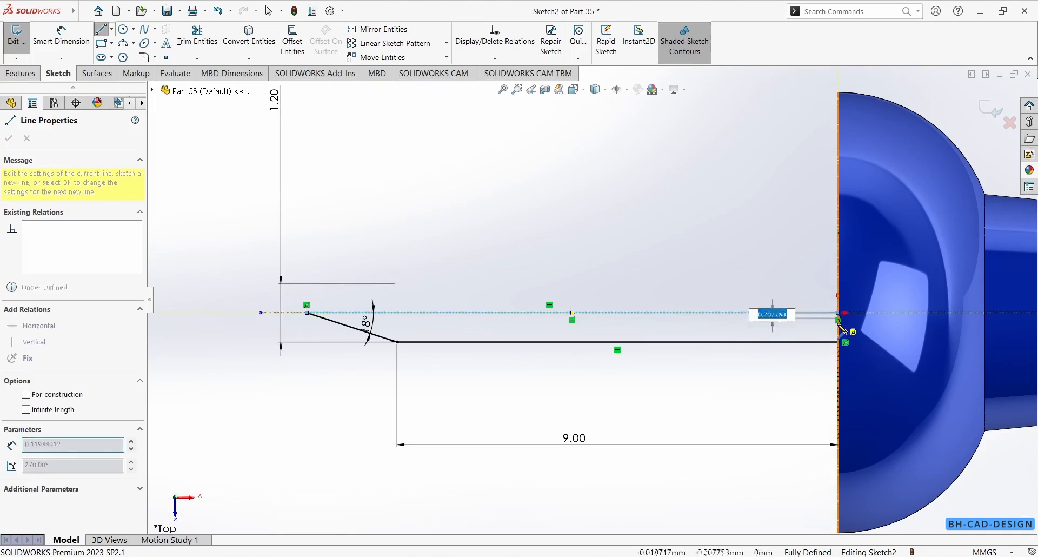
{"action": "left_click", "coordinate": [839, 313]}
{"action": "left_click", "coordinate": [839, 343]}
{"action": "key", "text": "Escape"}
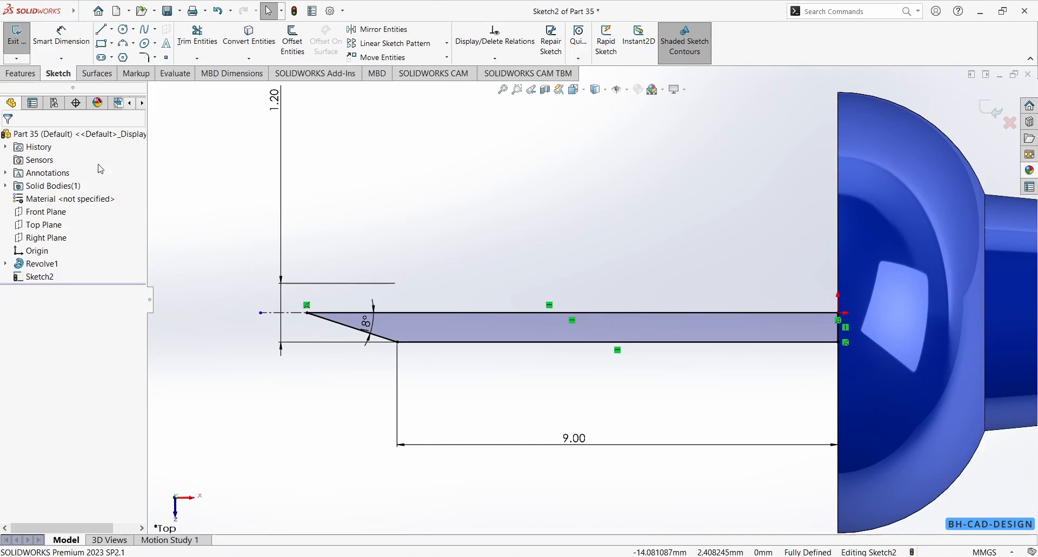
Revolve the closed needle profile 360 degrees about the centerline, merged with the head
{"action": "left_click", "coordinate": [21, 74]}
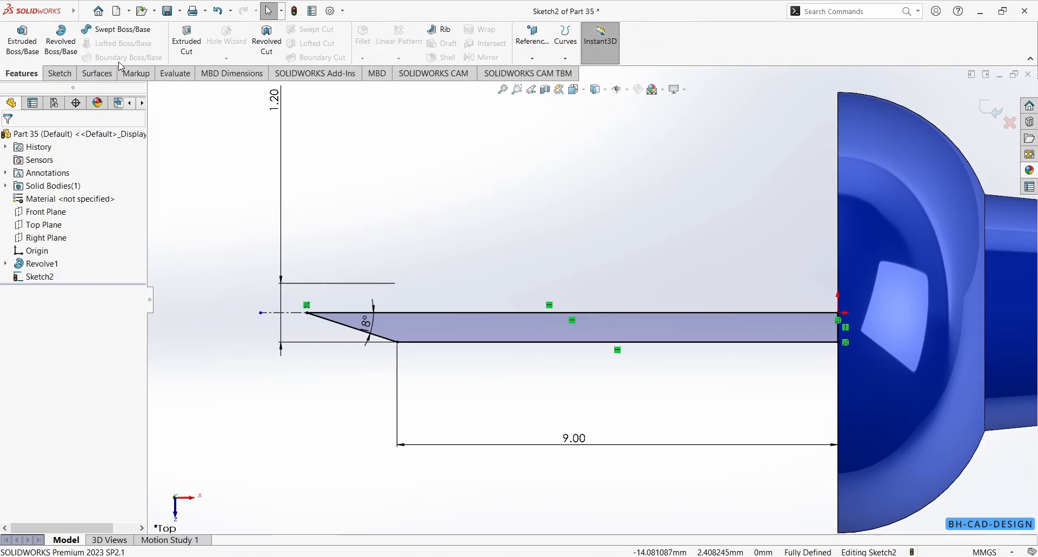
{"action": "left_click", "coordinate": [61, 39]}
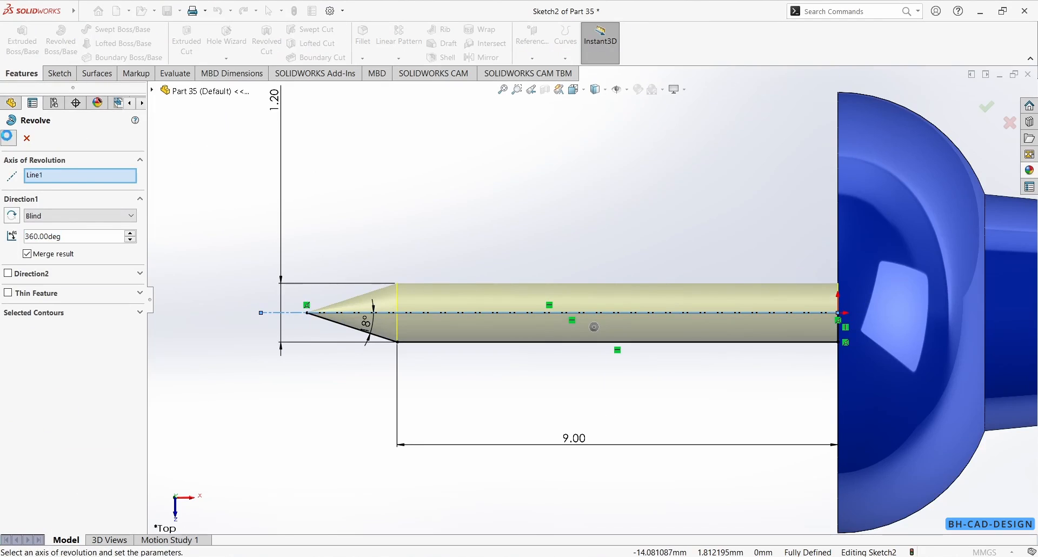
{"action": "key", "text": "Return"}
Colour the needle's cylindrical and conical faces with the standard white swatch
{"action": "left_click", "coordinate": [564, 301]}
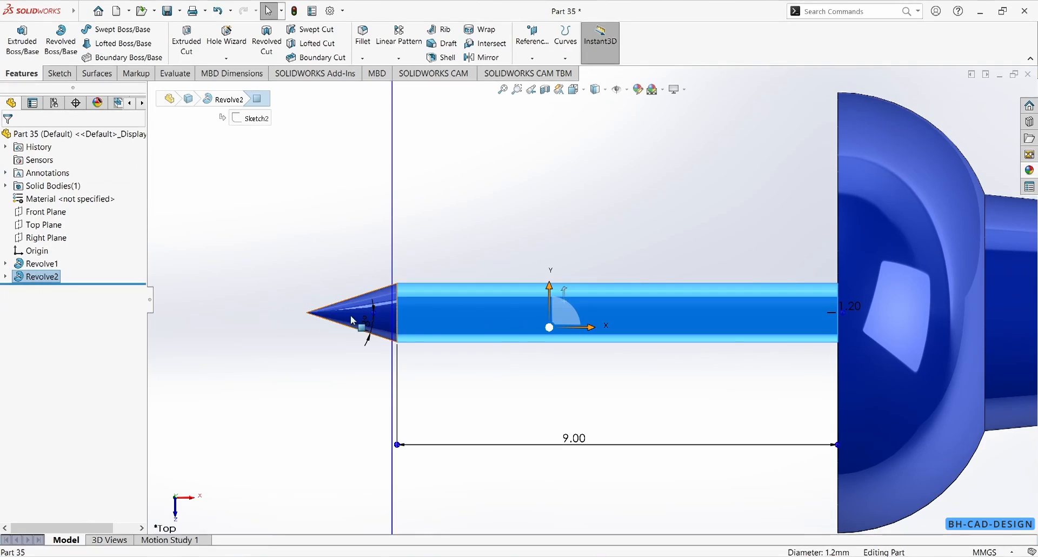
{"action": "left_click", "coordinate": [351, 320], "text": "ctrl"}
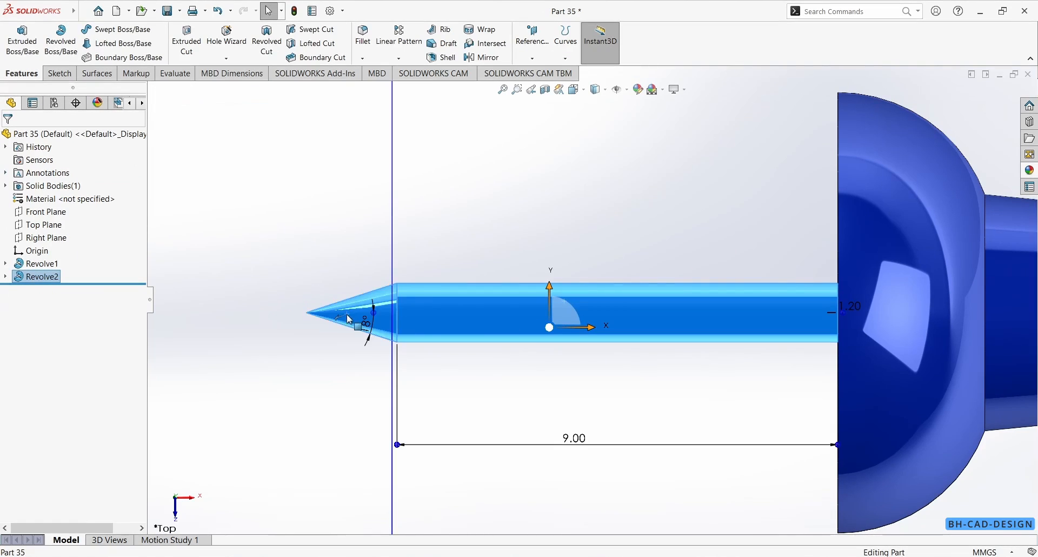
{"action": "left_click", "coordinate": [653, 91]}
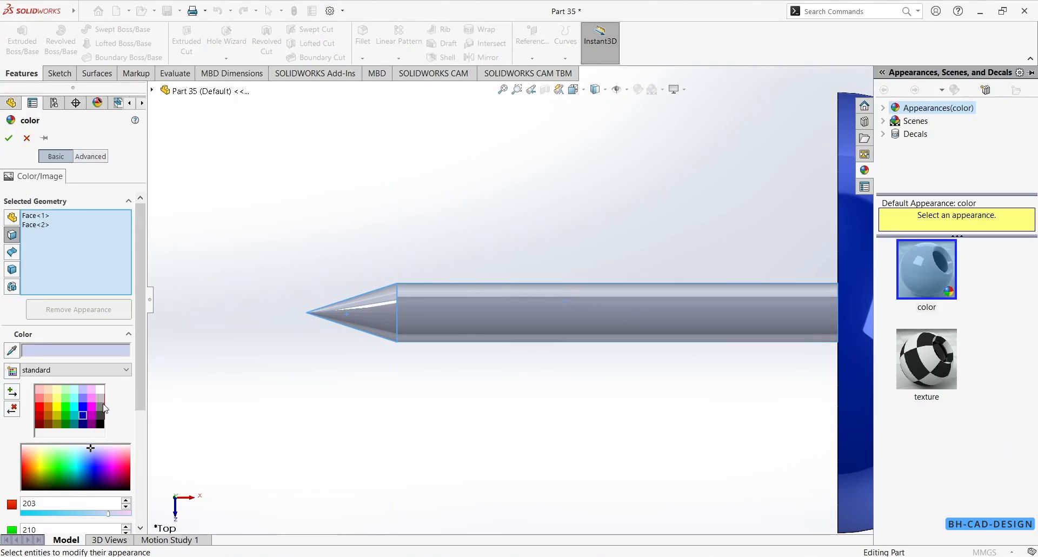
{"action": "left_click", "coordinate": [101, 399]}
{"action": "left_click", "coordinate": [101, 393]}
{"action": "key", "text": "z"}
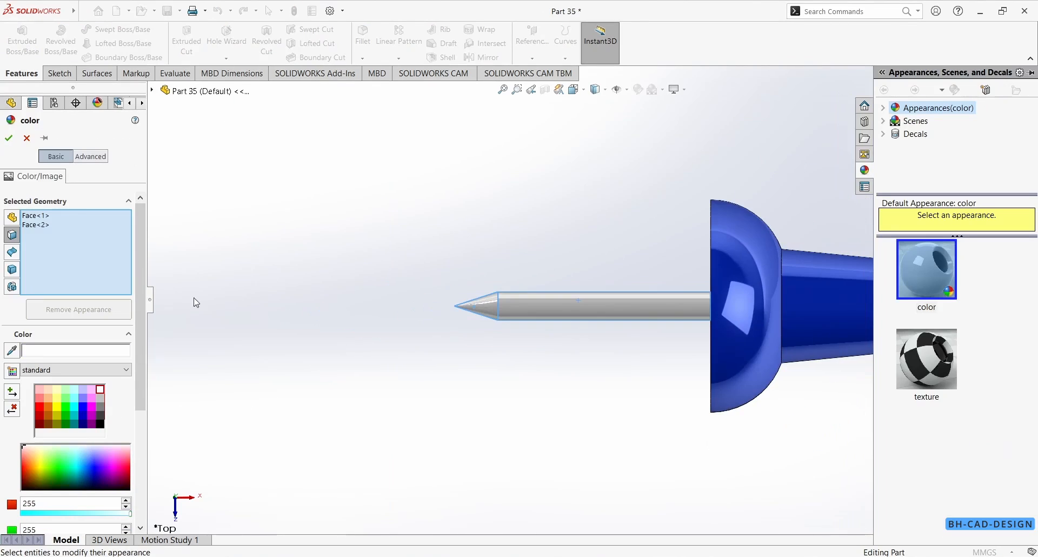
{"action": "left_click", "coordinate": [11, 139]}
Show the push pin at an angle and apply the Plain White scene
{"action": "scroll", "coordinate": [391, 202], "scroll_direction": "up", "scroll_amount": 2}
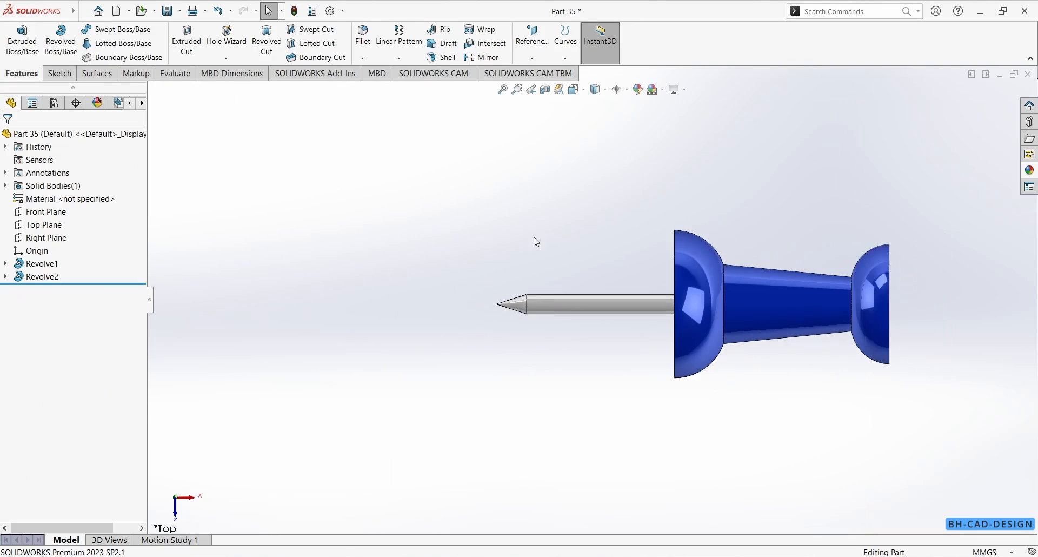
{"action": "middle_click_drag", "start_coordinate": [534, 239], "coordinate": [557, 409]}
{"action": "scroll", "coordinate": [753, 272], "scroll_direction": "up", "scroll_amount": 2}
{"action": "middle_click_drag", "start_coordinate": [753, 272], "coordinate": [790, 449]}
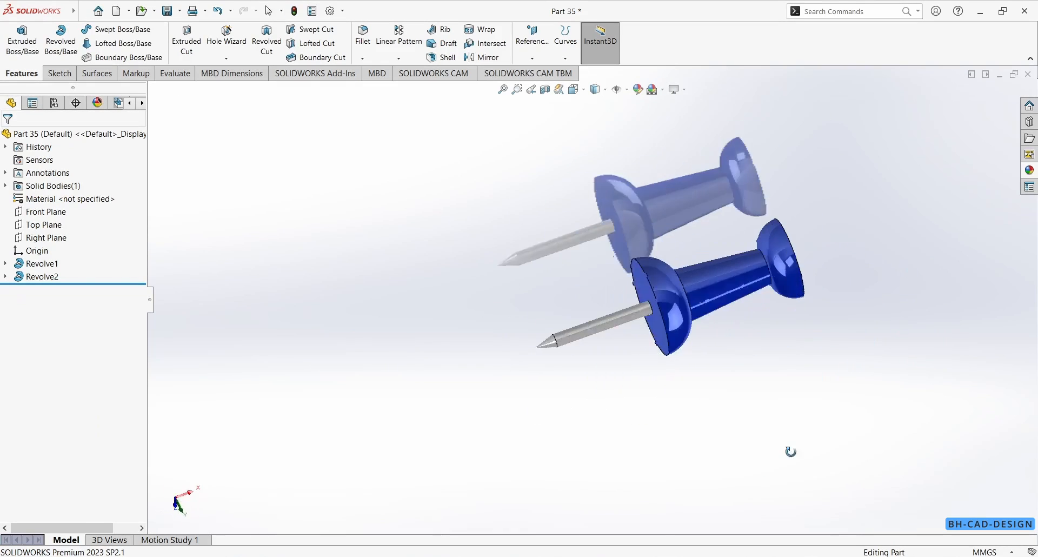
{"action": "scroll", "coordinate": [697, 217], "scroll_direction": "down", "scroll_amount": 4}
{"action": "scroll", "coordinate": [773, 325], "scroll_direction": "up", "scroll_amount": 2}
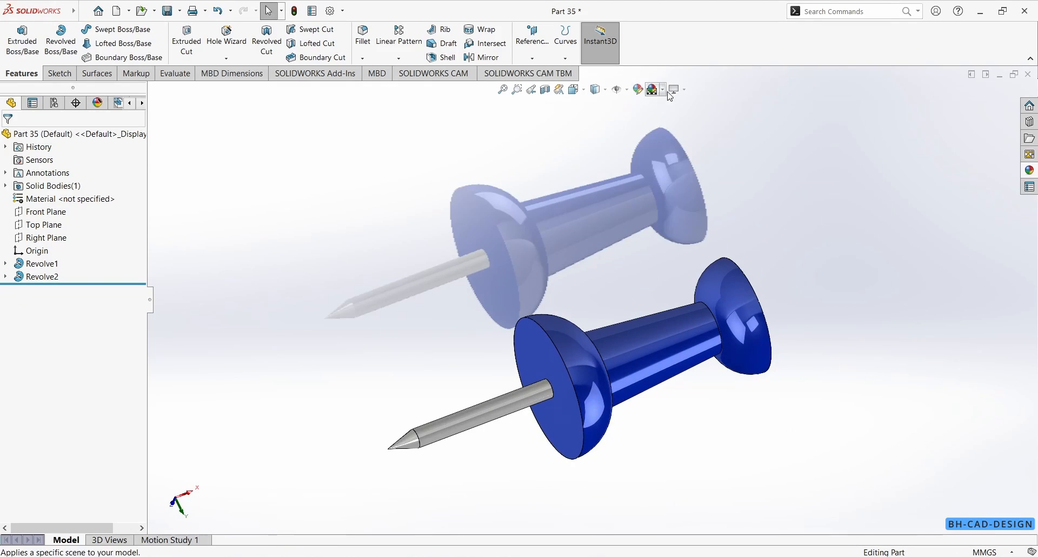
{"action": "left_click", "coordinate": [685, 91]}
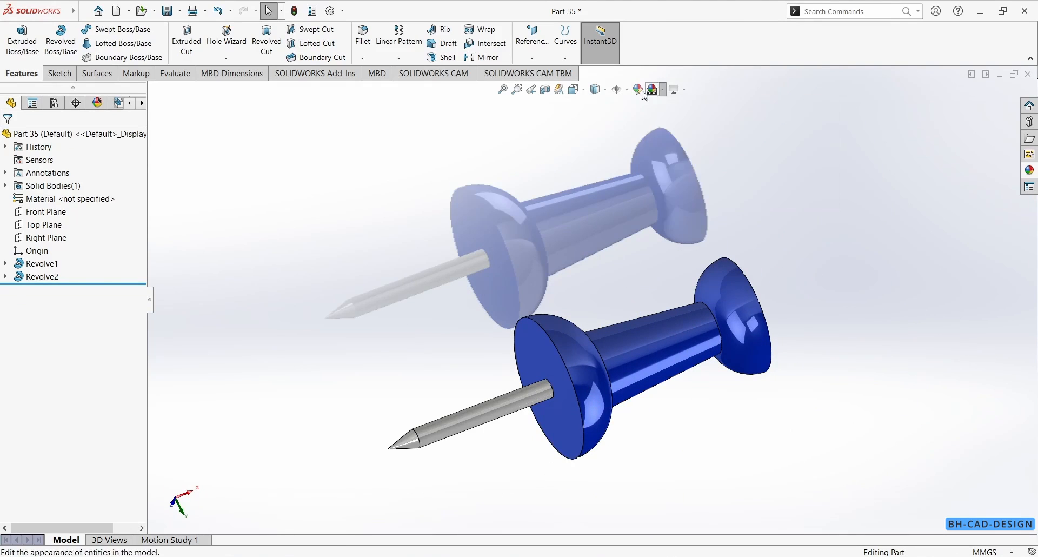
{"action": "left_click", "coordinate": [654, 90]}
{"action": "left_click", "coordinate": [669, 116]}
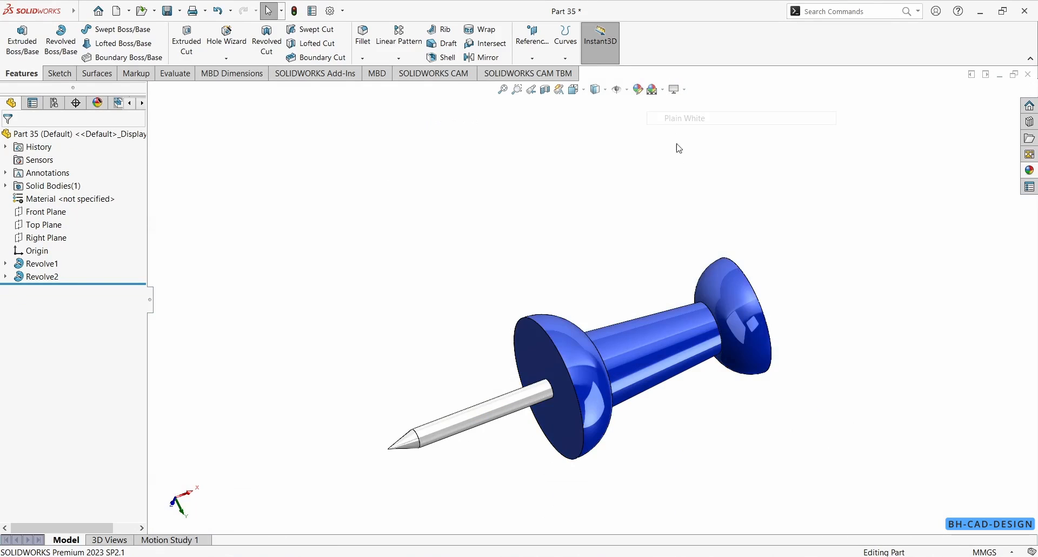
{"action": "middle_click_drag", "start_coordinate": [741, 345], "coordinate": [723, 384]}
{"action": "scroll", "coordinate": [656, 377], "scroll_direction": "down", "scroll_amount": 4}
{"action": "middle_click_drag", "start_coordinate": [652, 373], "coordinate": [657, 346]}
{"action": "middle_click_drag", "start_coordinate": [589, 313], "coordinate": [564, 310]}
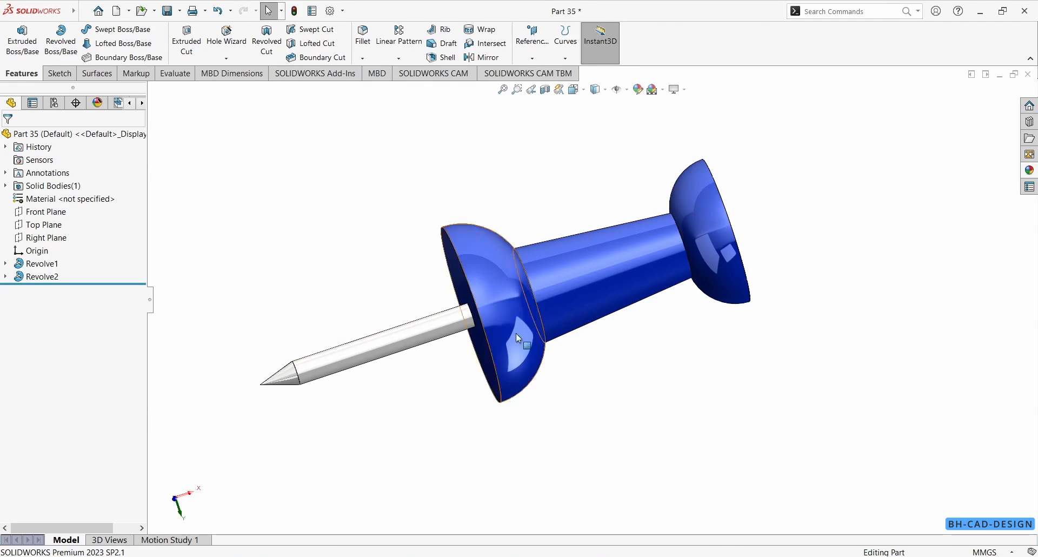